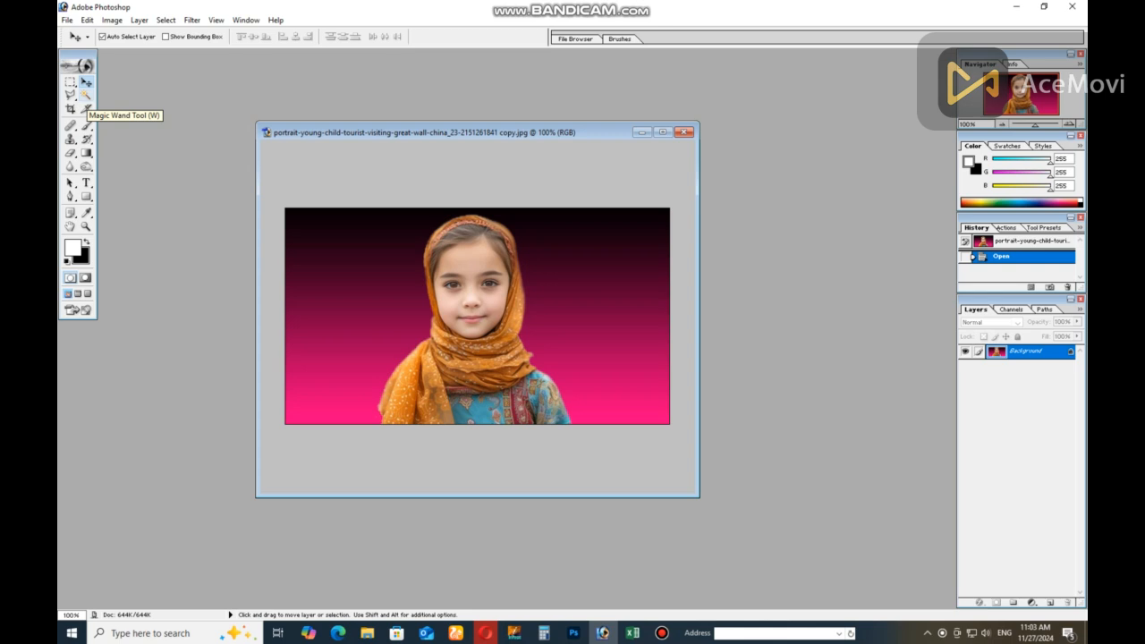
pyautogui.click(86, 95)
pyautogui.click(112, 20)
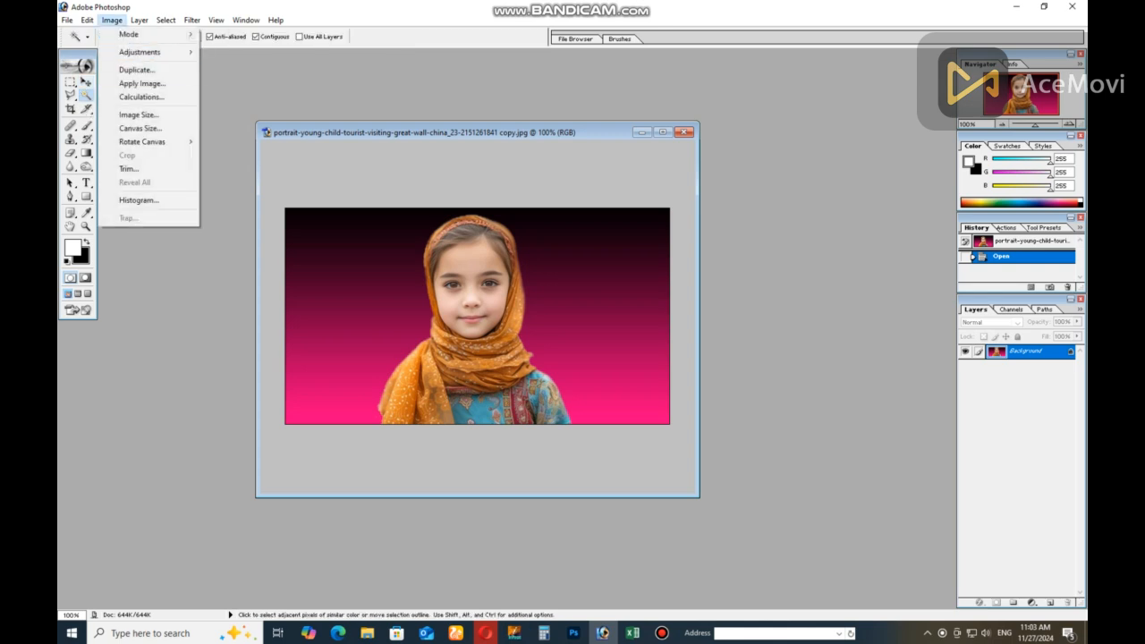
pyautogui.click(71, 95)
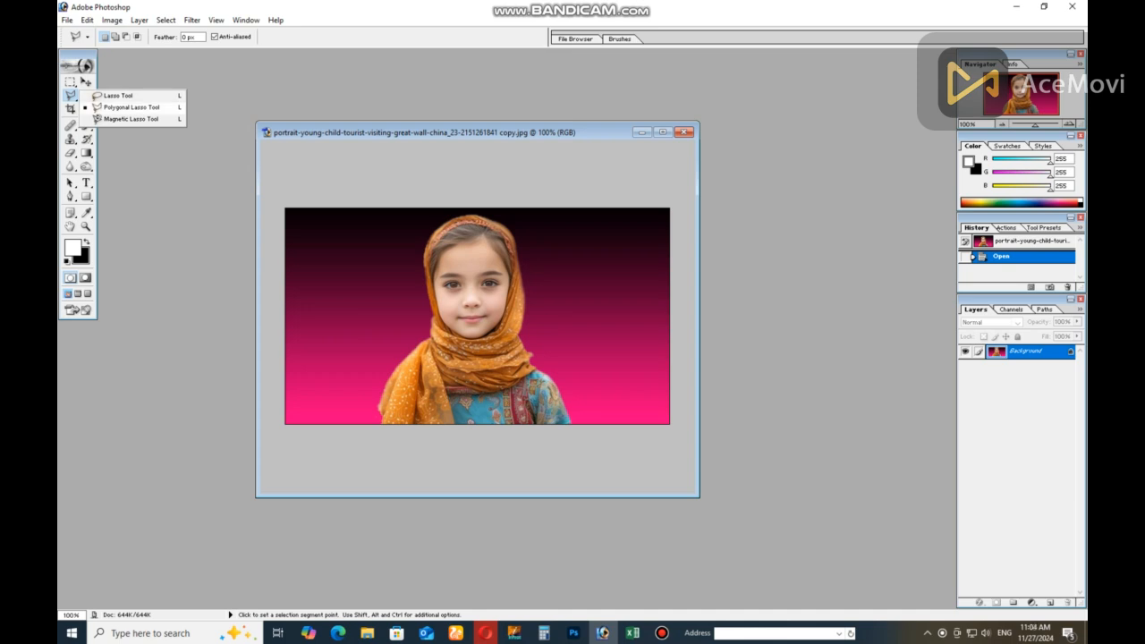
pyautogui.click(70, 96)
# Convert the locked Background into a regular layer named Layer 0 and duplicate it
pyautogui.click(86, 95)
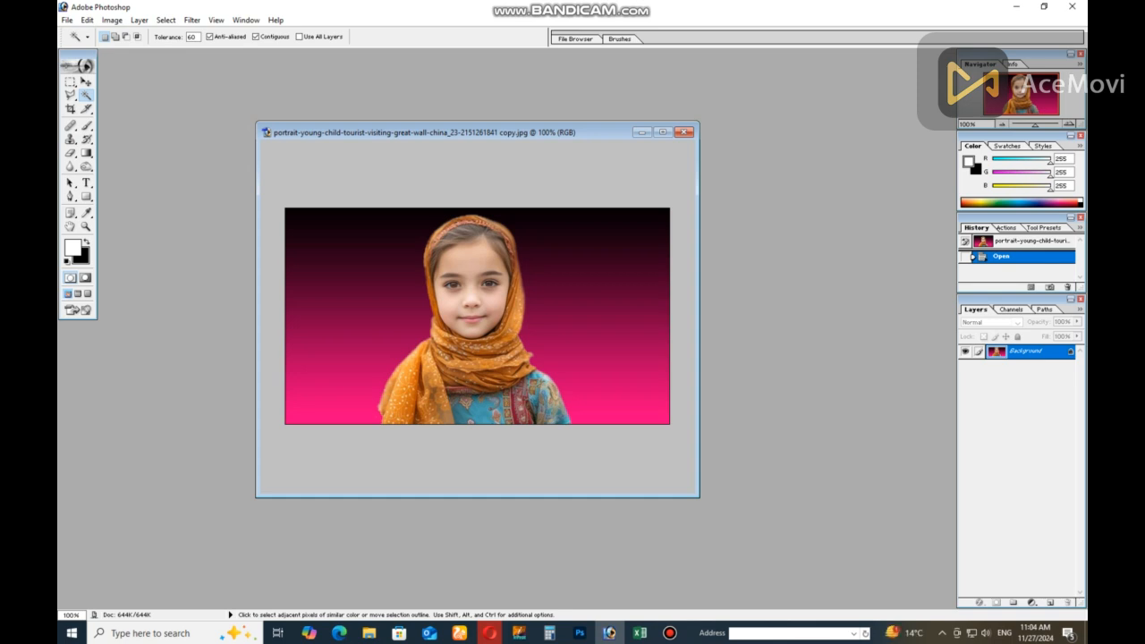
pyautogui.doubleClick(1026, 351)
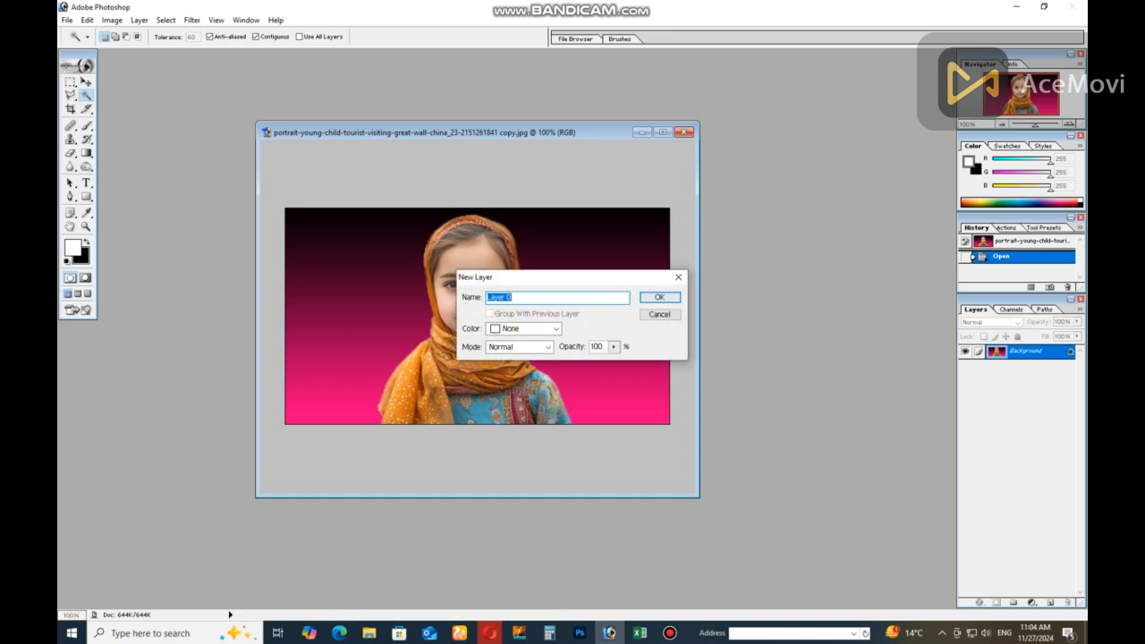
pyautogui.click(660, 297)
pyautogui.press('ctrl')
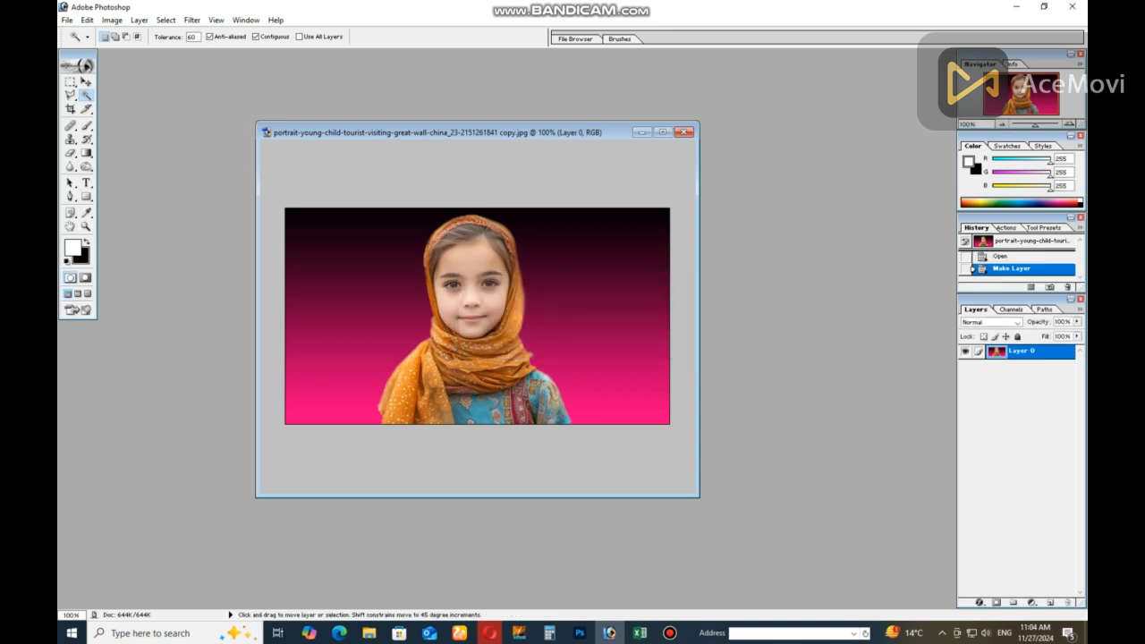
pyautogui.hotkey('ctrl', 'j')
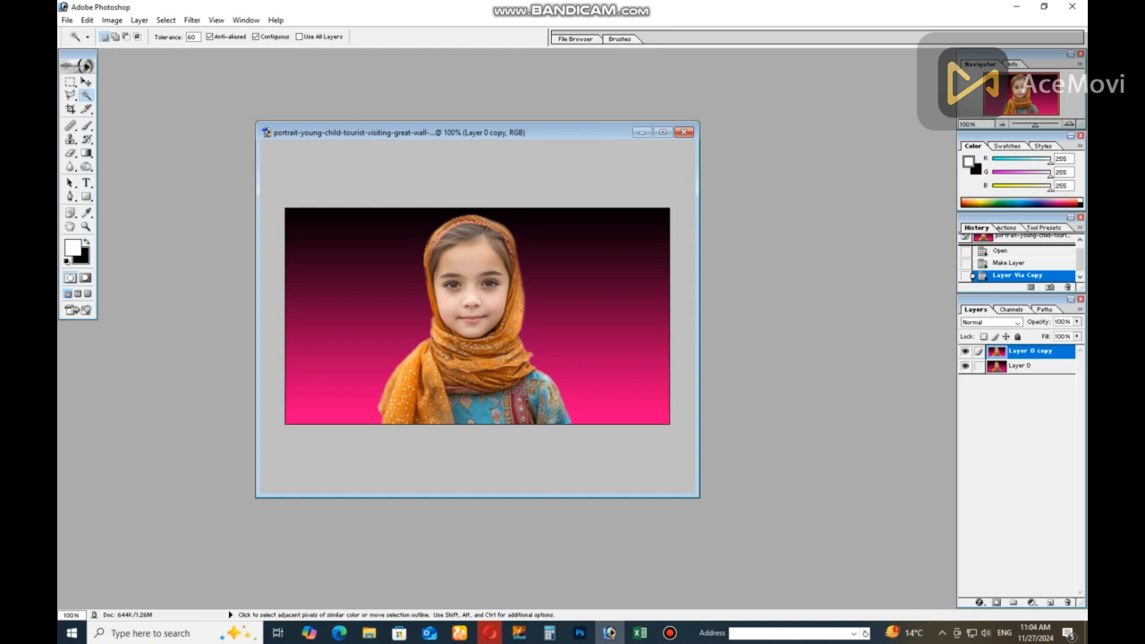
# Hide the original Layer 0 and select the whole pink-black gradient around the girl on the copy with the Magic Wand
pyautogui.click(965, 366)
pyautogui.click(610, 385)
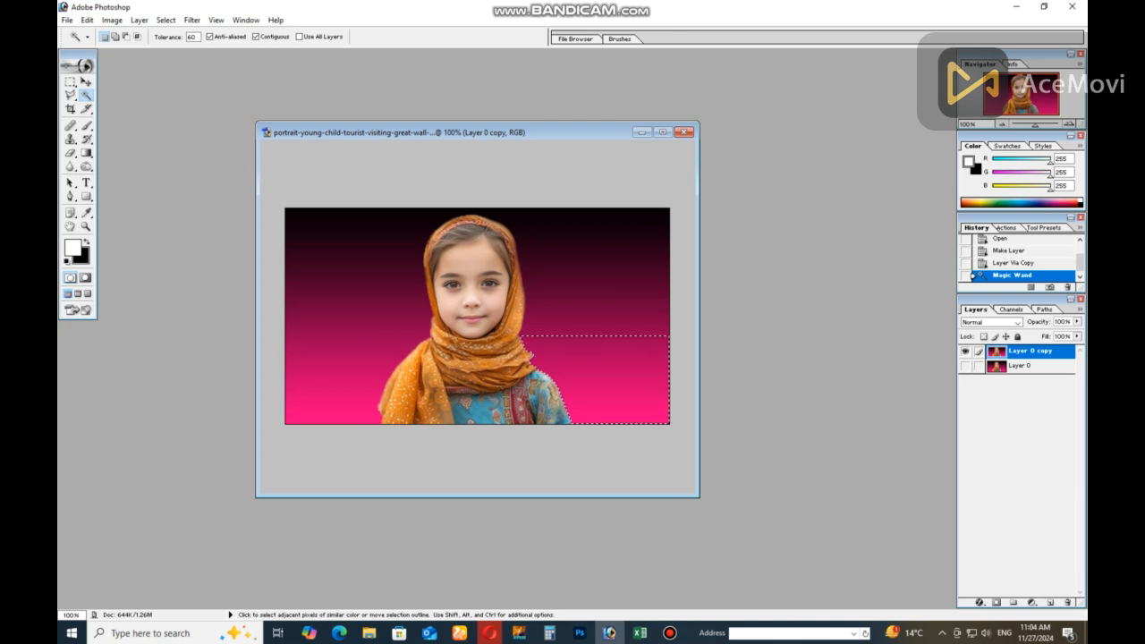
pyautogui.keyDown('shift'); pyautogui.click(598, 336); pyautogui.keyUp('shift')
pyautogui.keyDown('shift'); pyautogui.click(602, 288); pyautogui.keyUp('shift')
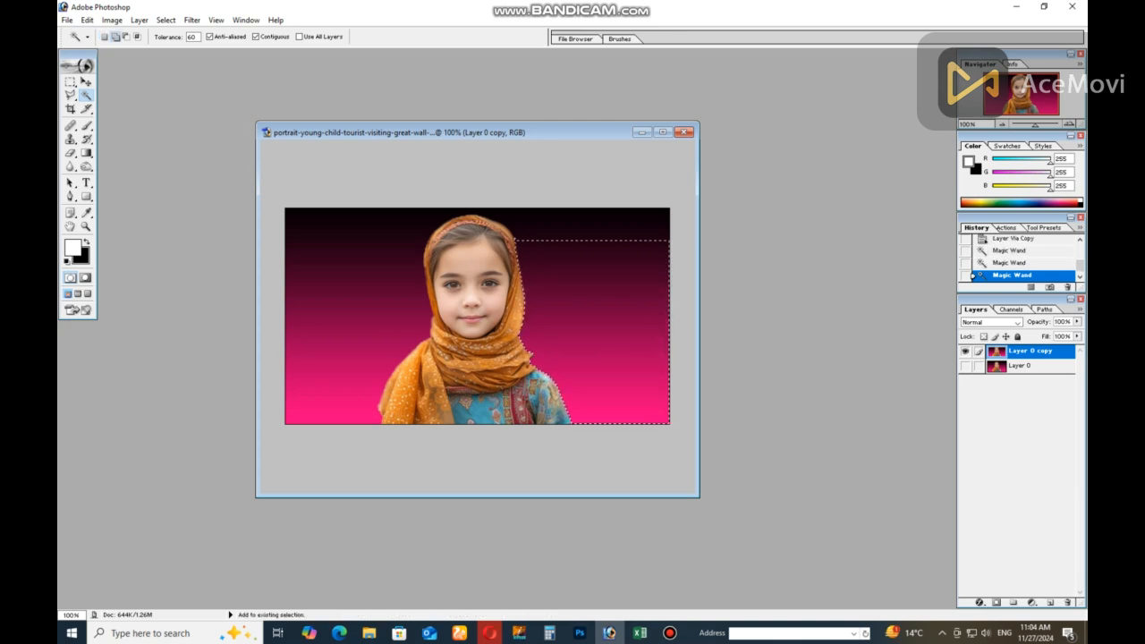
pyautogui.keyDown('shift'); pyautogui.click(605, 241); pyautogui.keyUp('shift')
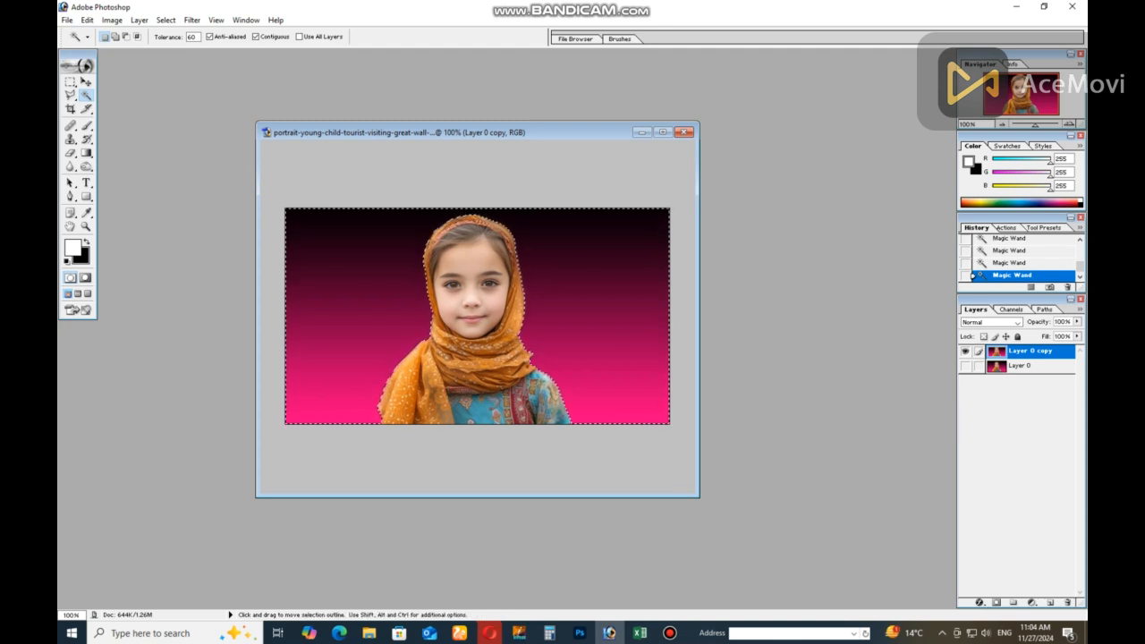
# Feather the background selection by 2 pixels and delete the gradient, clearing the selection when done
pyautogui.hotkey('ctrl', 'alt', 'd')
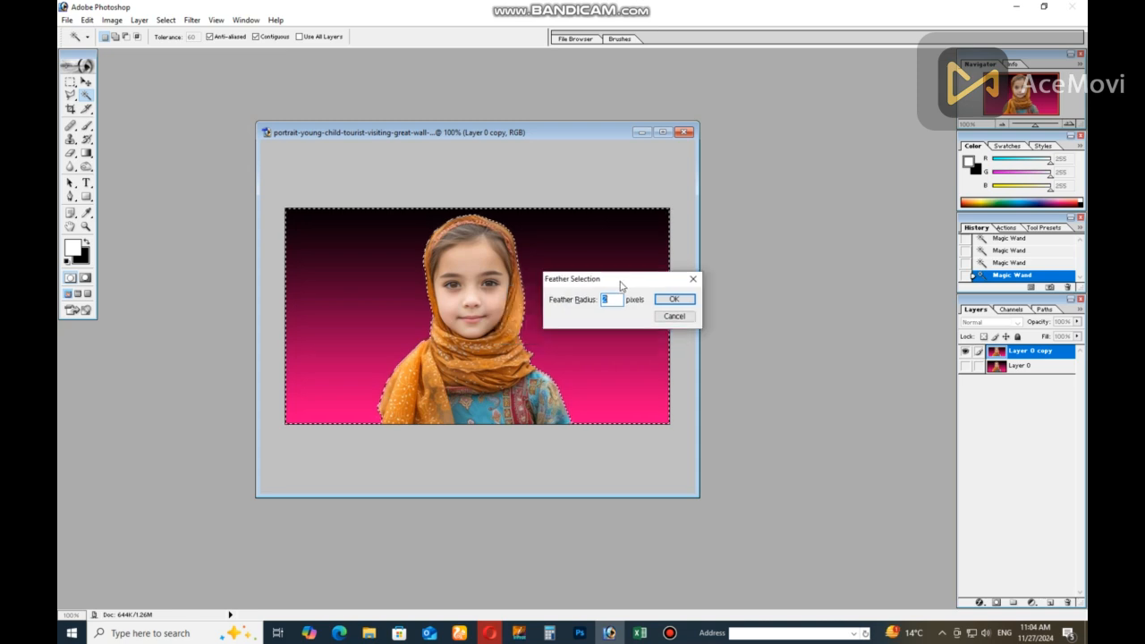
pyautogui.moveTo(621, 286); pyautogui.dragTo(828, 230)
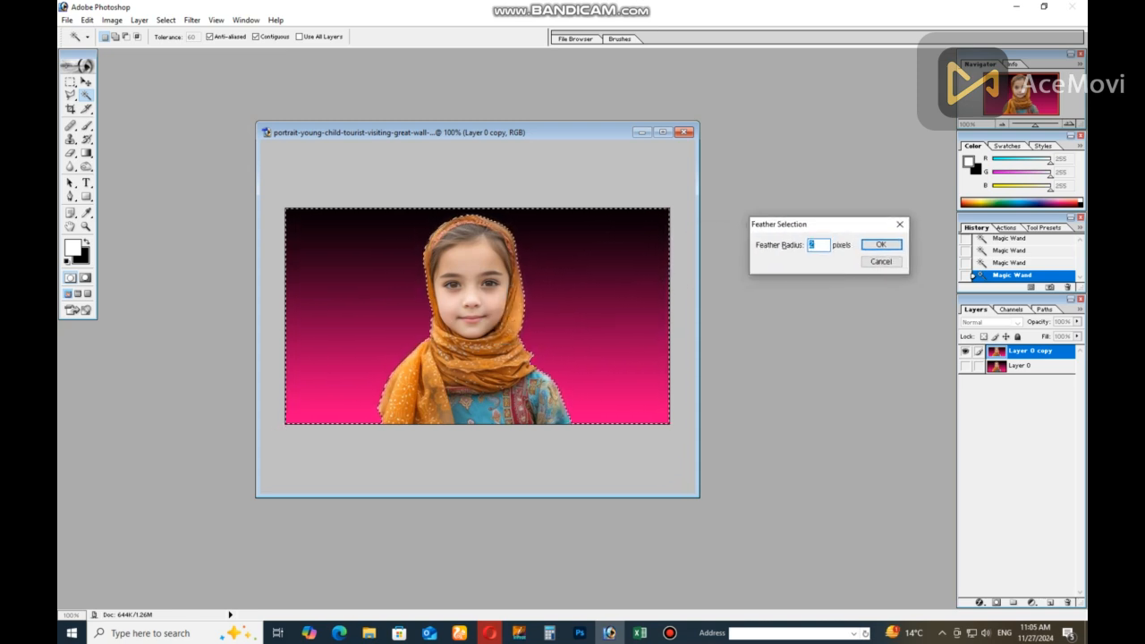
pyautogui.press('Return')
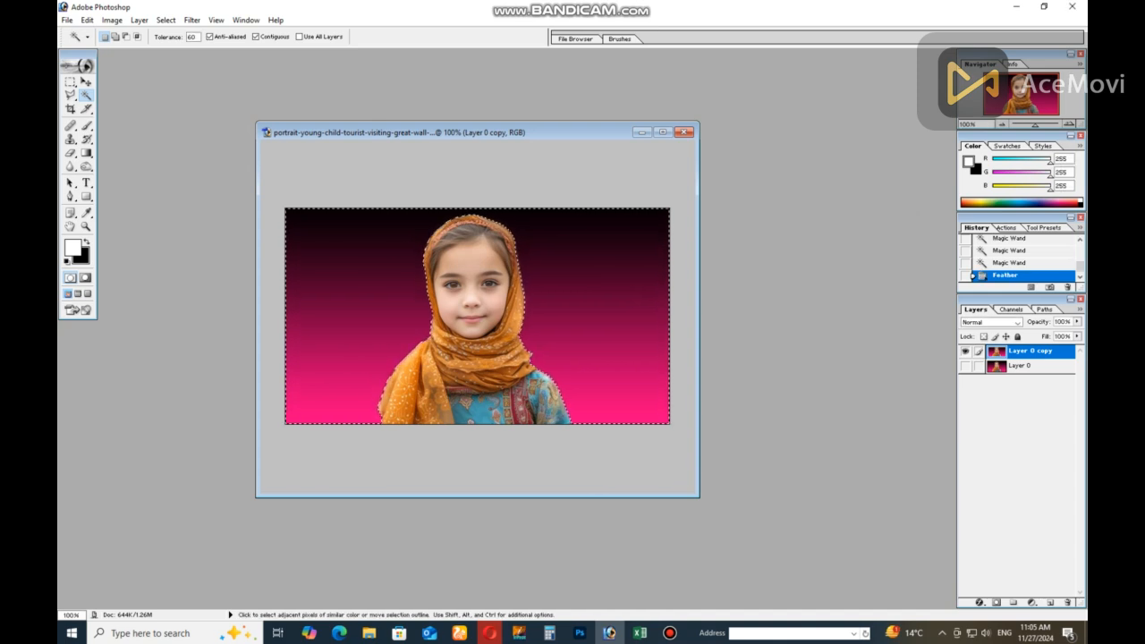
pyautogui.press('Delete')
pyautogui.click(70, 82)
pyautogui.hotkey('ctrl', 'd')
pyautogui.click(86, 82)
pyautogui.moveTo(470, 336)
pyautogui.mouseDown()
pyautogui.moveTo(497, 347)
pyautogui.moveTo(461, 339)
pyautogui.moveTo(486, 330)
pyautogui.moveTo(454, 324)
pyautogui.moveTo(471, 352)
pyautogui.mouseUp()
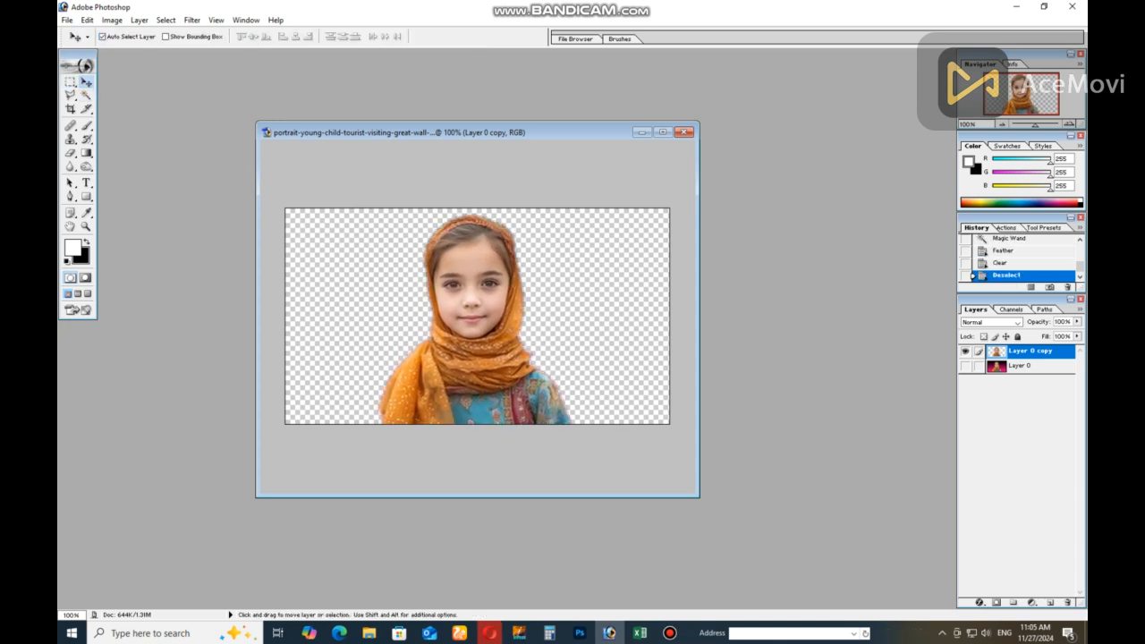
# Draw a white rectangle over the girl that spans the full canvas height, and rasterize its shape layer
pyautogui.click(86, 196)
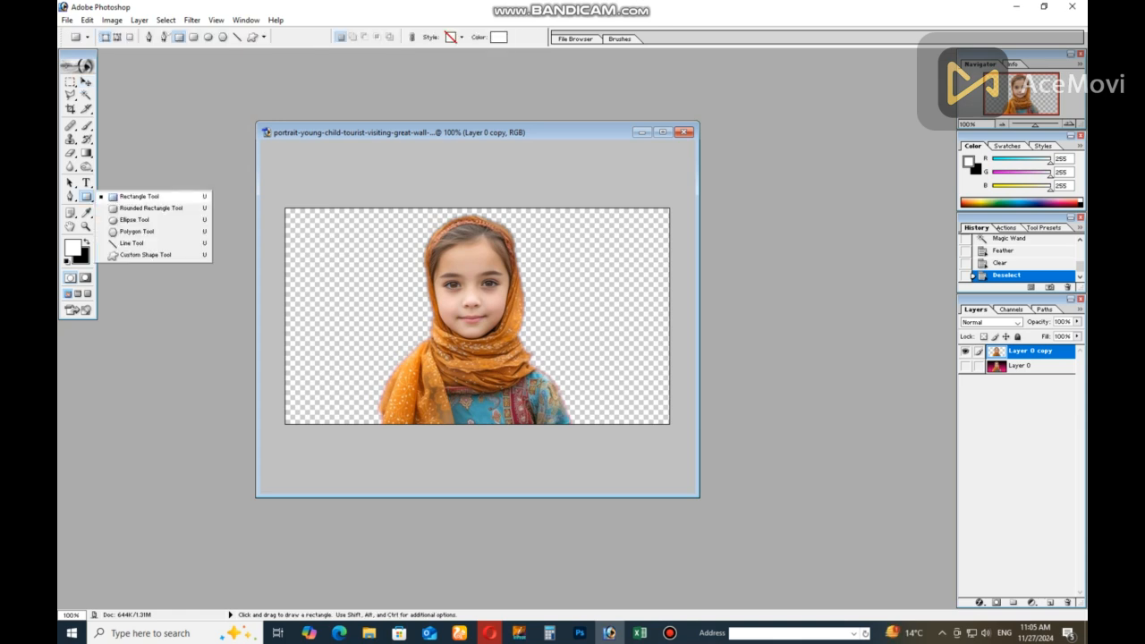
pyautogui.click(140, 197)
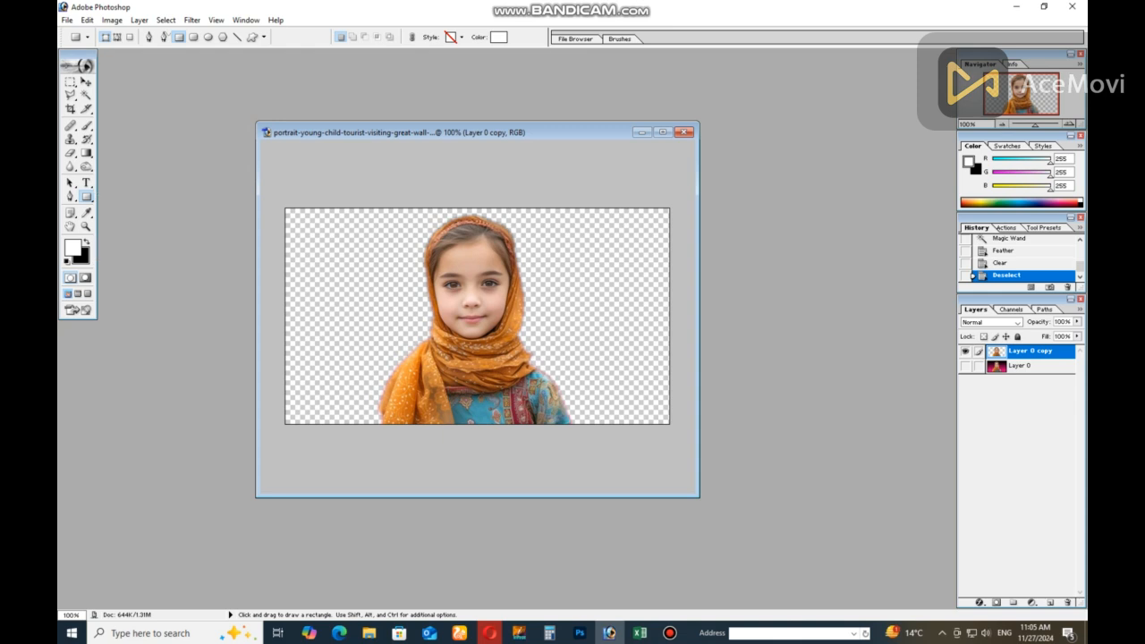
pyautogui.moveTo(356, 197); pyautogui.dragTo(584, 437)
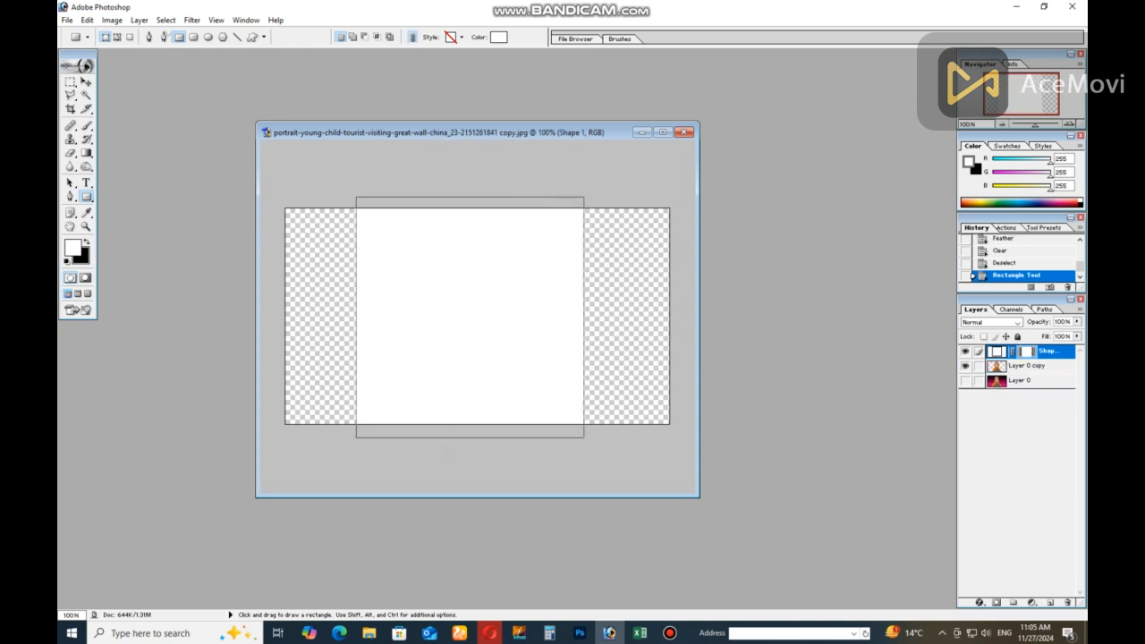
pyautogui.rightClick(1042, 352)
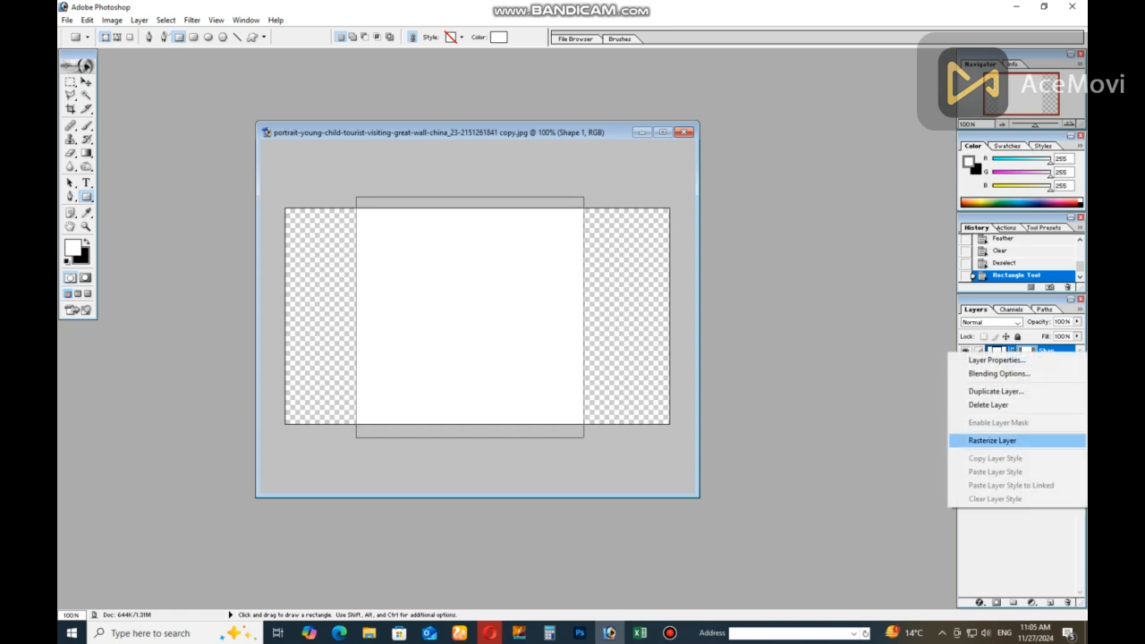
pyautogui.click(993, 441)
# Apply a blue Color Overlay (2579E0) to the Shape 1 layer
pyautogui.doubleClick(1045, 352)
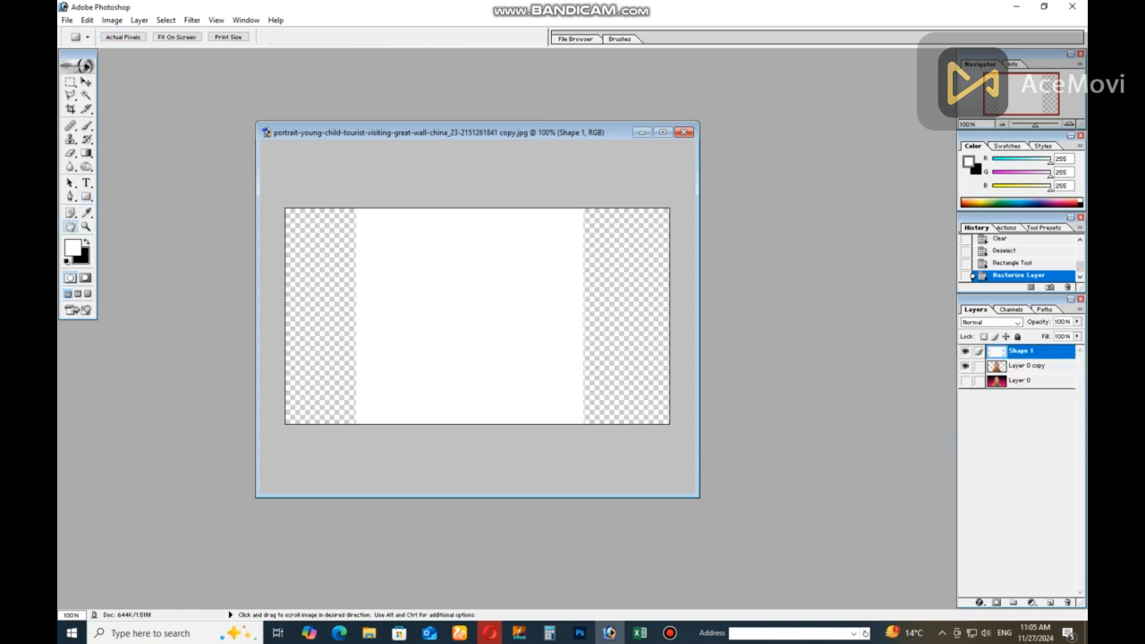
pyautogui.click(668, 296)
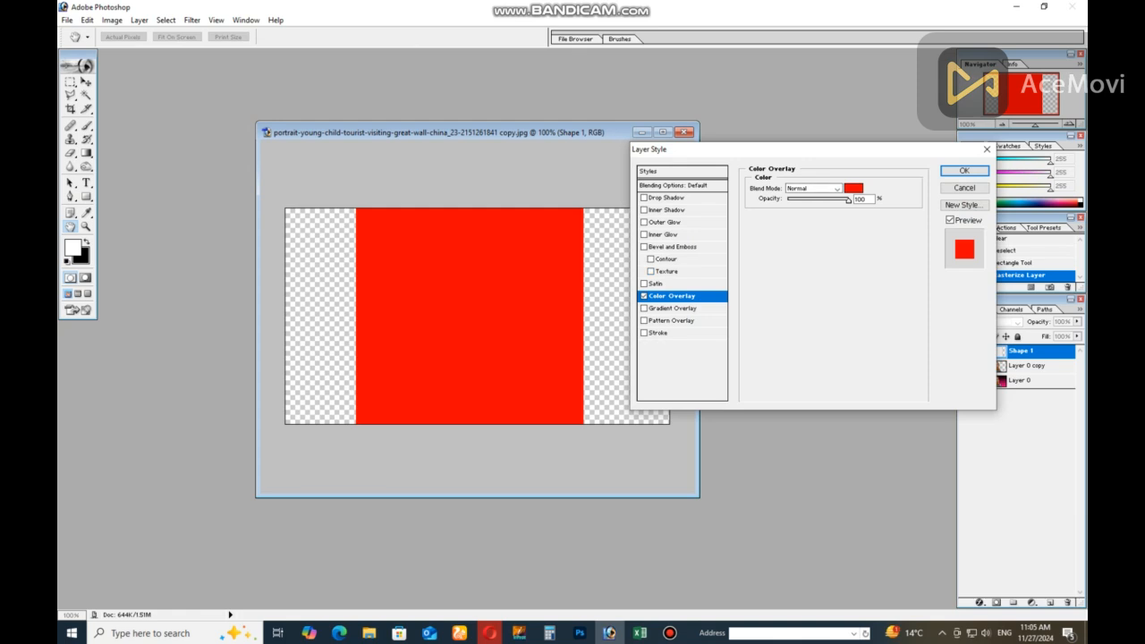
pyautogui.click(854, 187)
pyautogui.moveTo(483, 215); pyautogui.dragTo(761, 70)
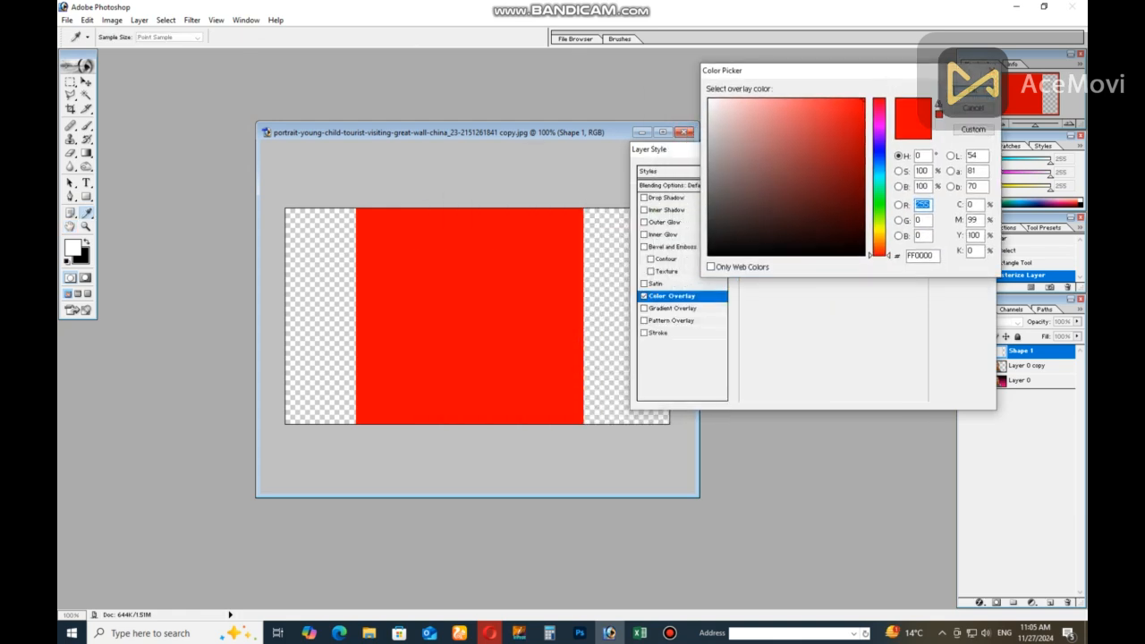
pyautogui.moveTo(880, 163); pyautogui.dragTo(879, 158)
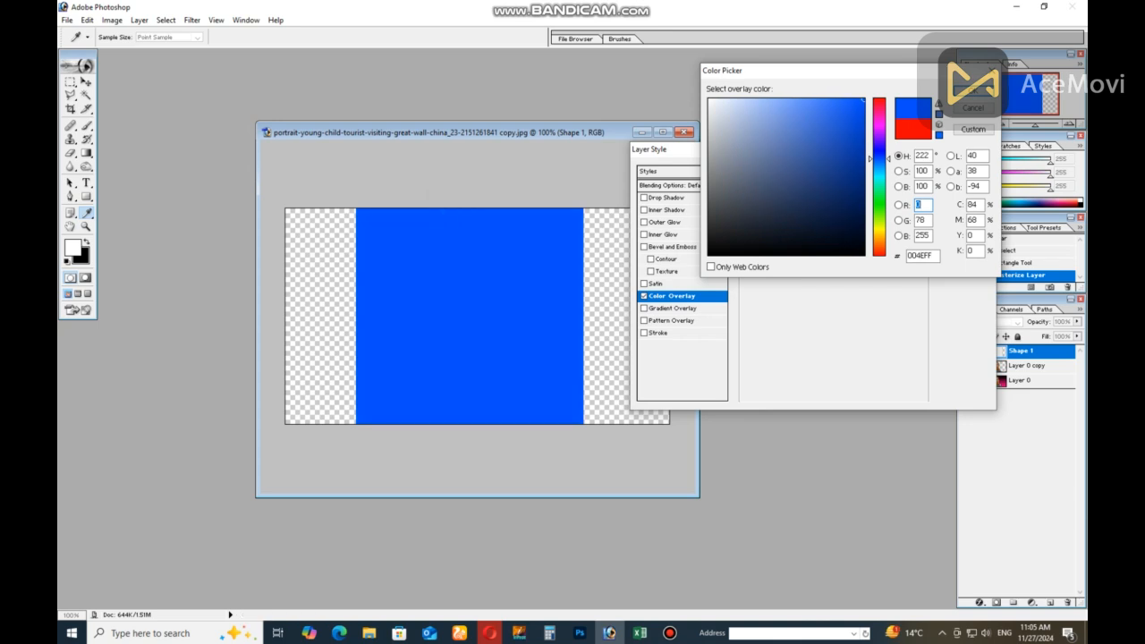
pyautogui.click(847, 103)
pyautogui.moveTo(847, 104)
pyautogui.mouseDown()
pyautogui.moveTo(815, 98)
pyautogui.moveTo(839, 117)
pyautogui.mouseUp()
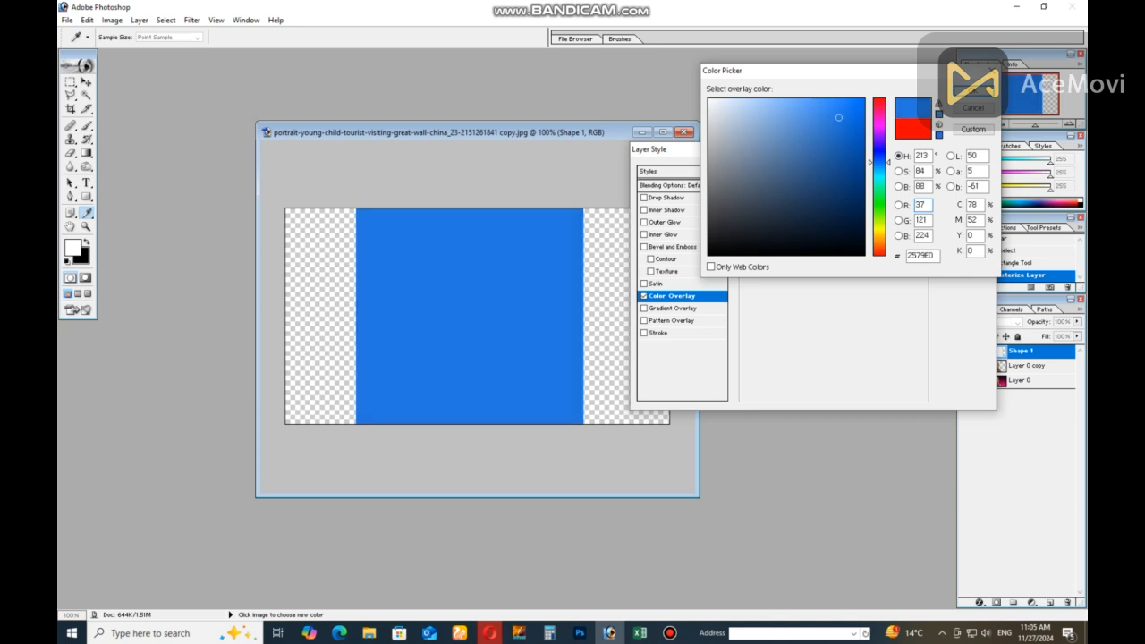
pyautogui.click(973, 89)
pyautogui.press('Return')
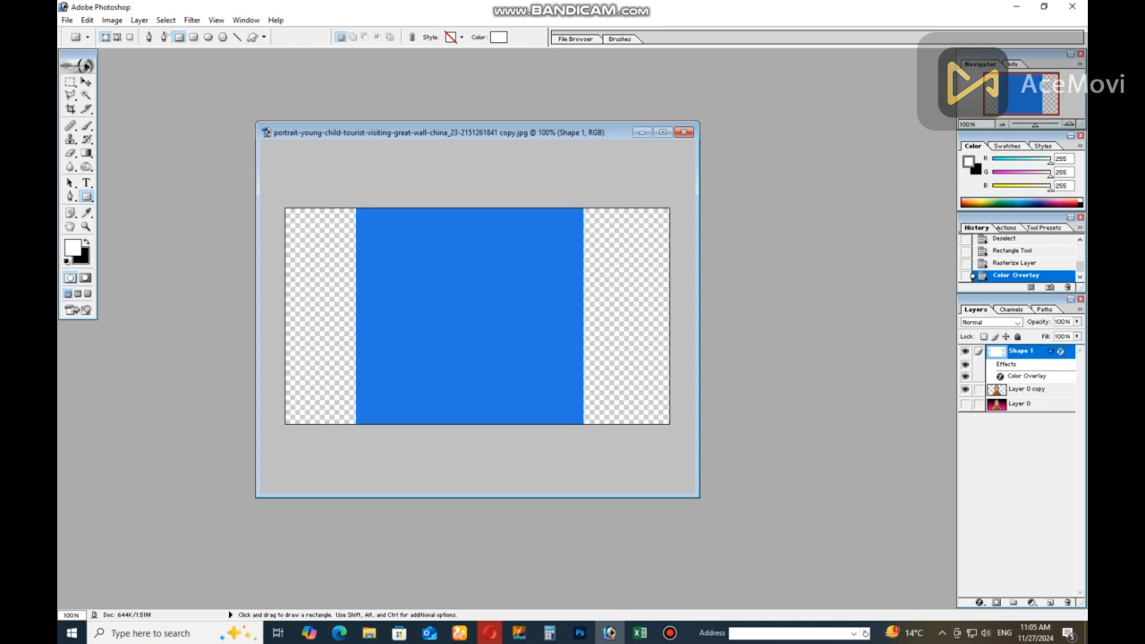
# Send the blue Shape 1 layer one level backward, behind the girl's cutout
pyautogui.press('ctrl')
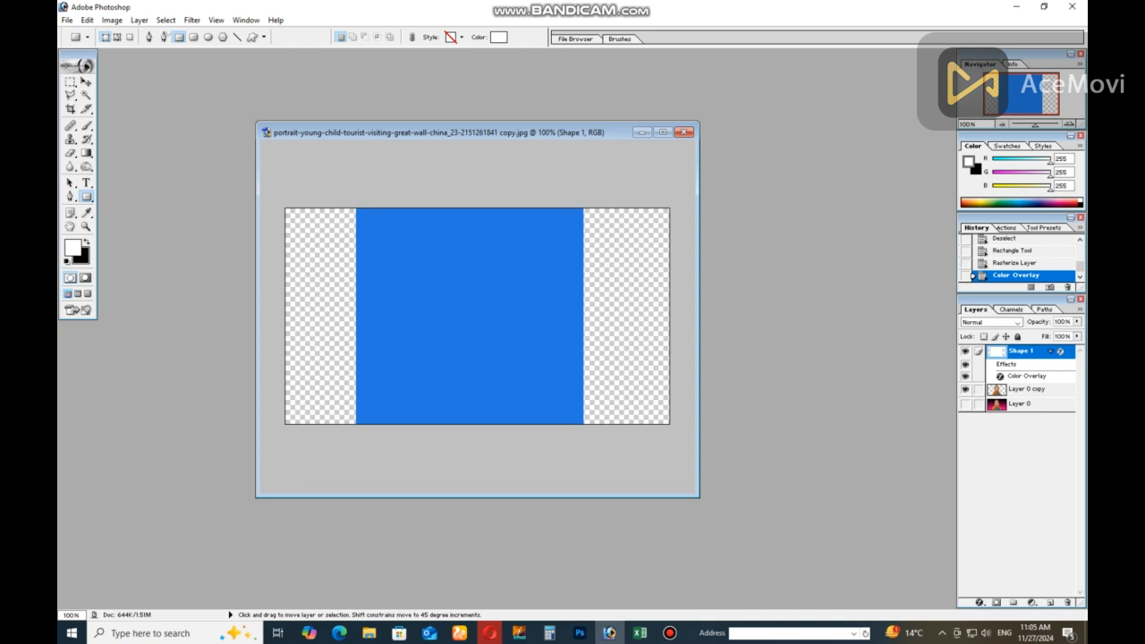
pyautogui.hotkey('ctrl', '[')
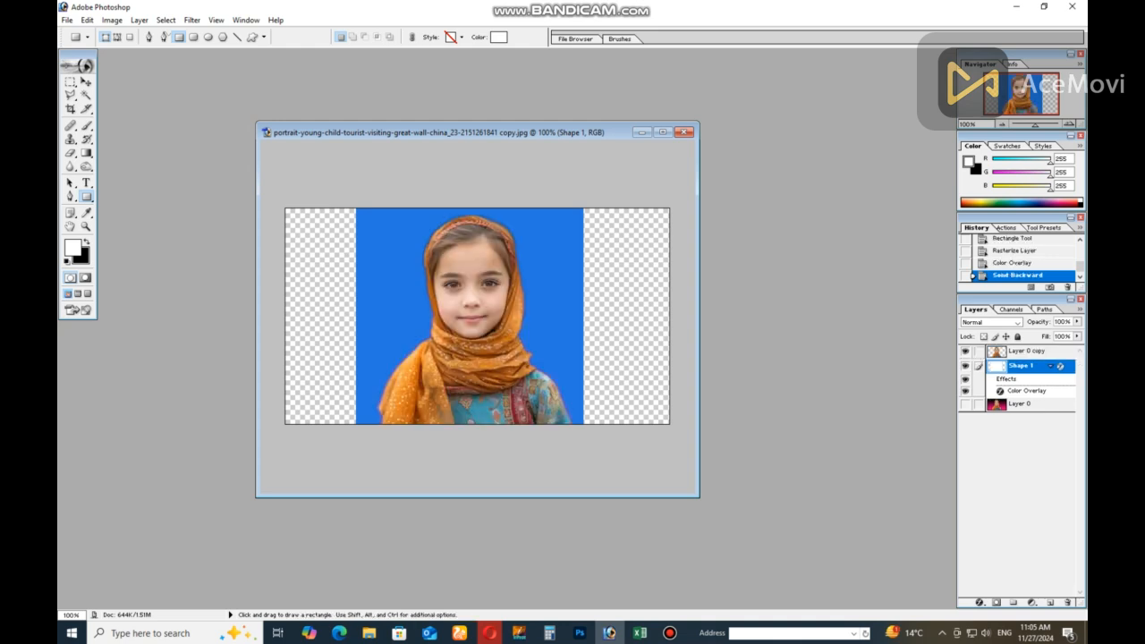
pyautogui.press('v')
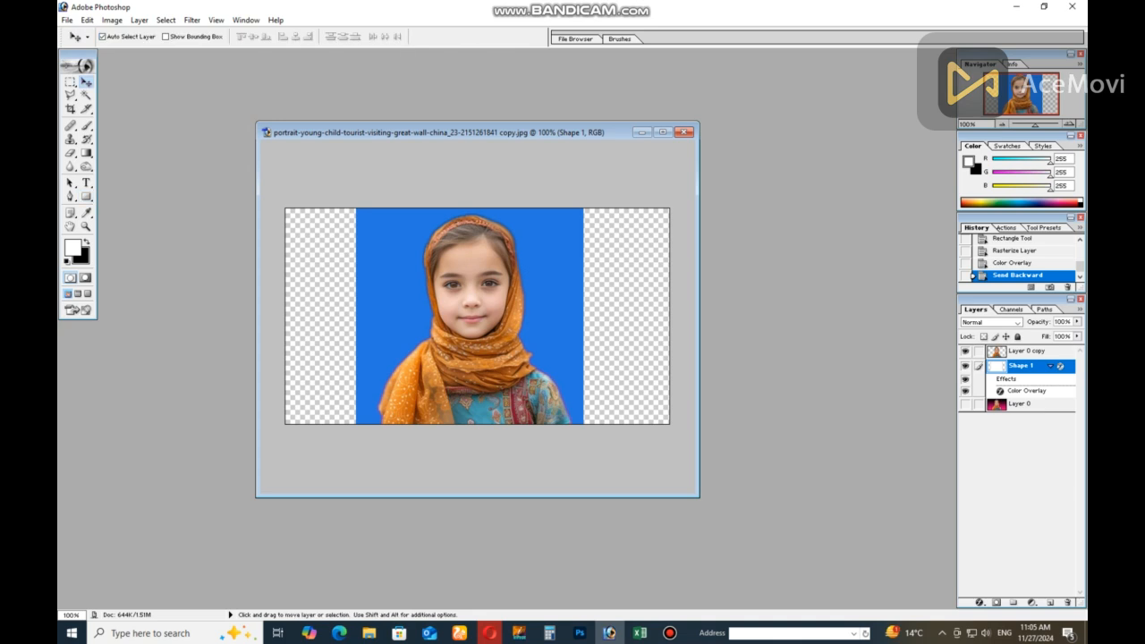
# Move the Layer 0 copy below Shape 1 and return it to the top of the layer stack
pyautogui.click(1029, 352)
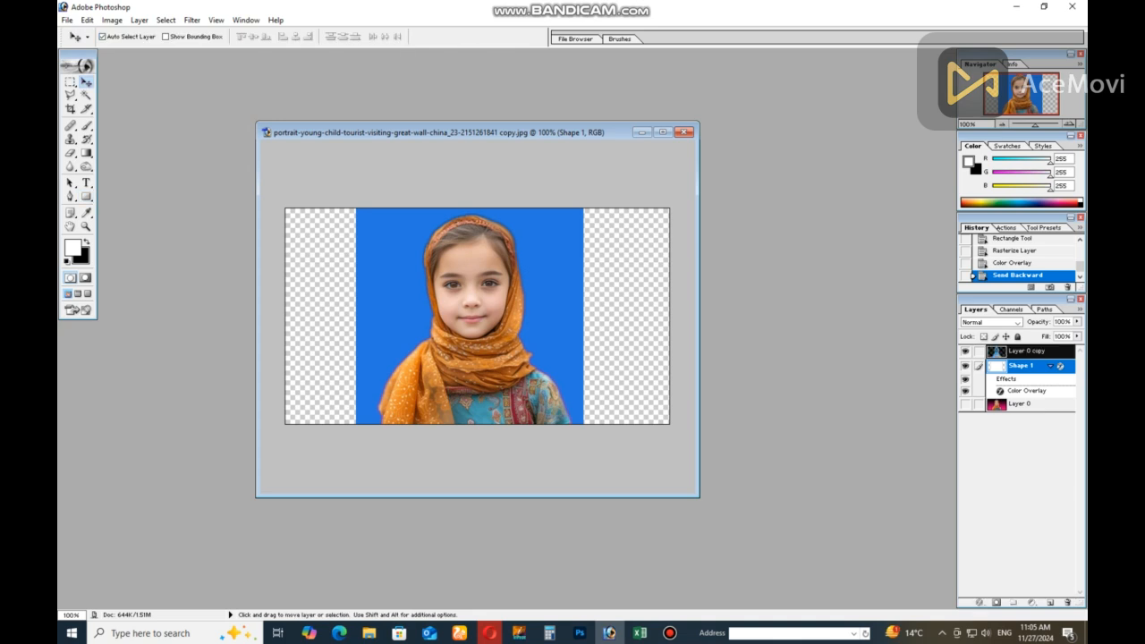
pyautogui.moveTo(1027, 366); pyautogui.dragTo(1028, 347)
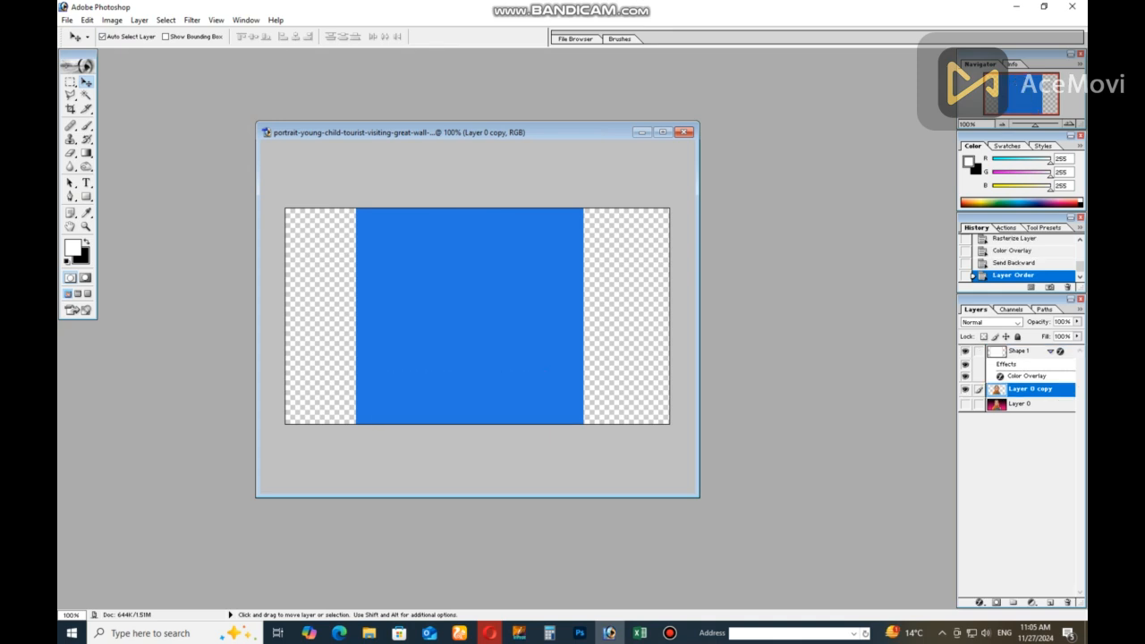
pyautogui.moveTo(1029, 389); pyautogui.dragTo(1029, 346)
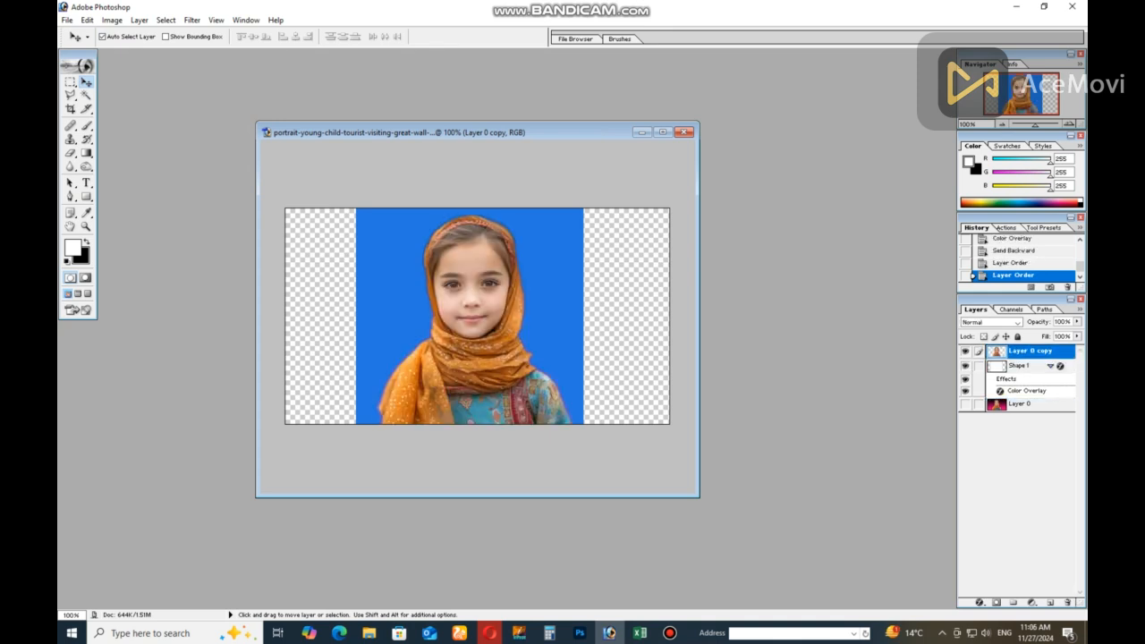
# Maximize the image window and merge the visible cutout and blue background layers
pyautogui.click(663, 132)
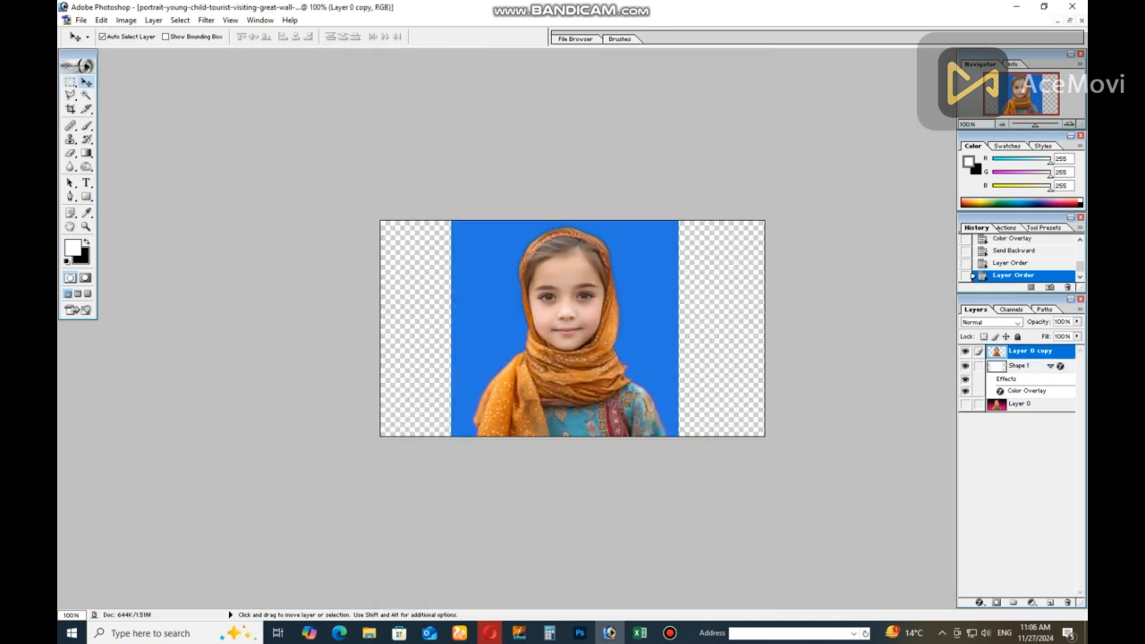
pyautogui.click(71, 108)
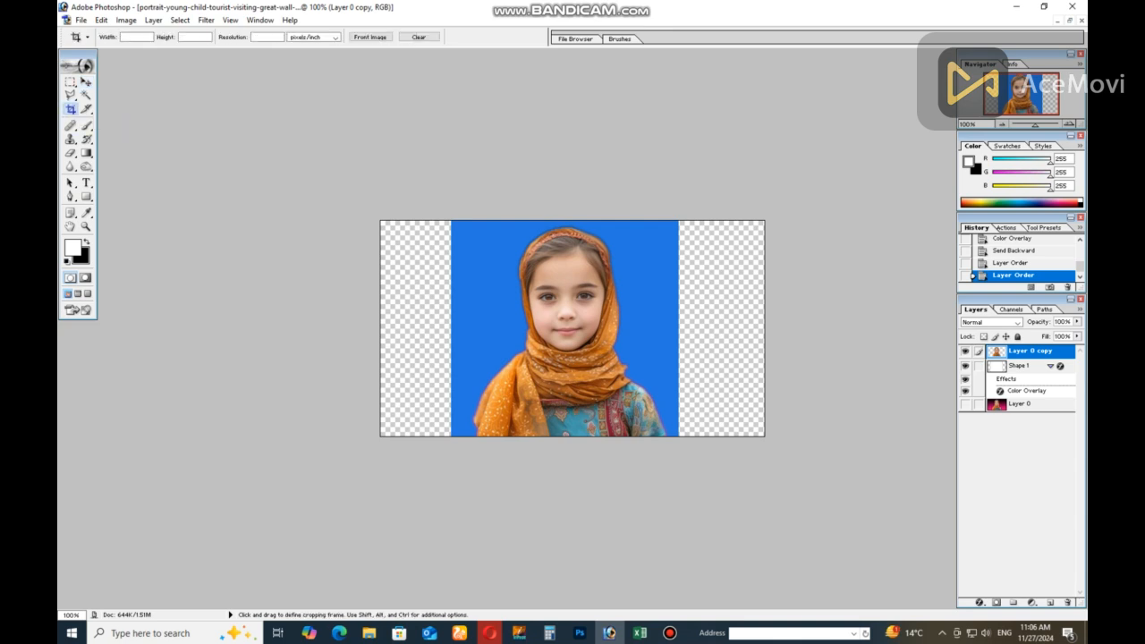
pyautogui.hotkey('ctrl', 'shift', 'e')
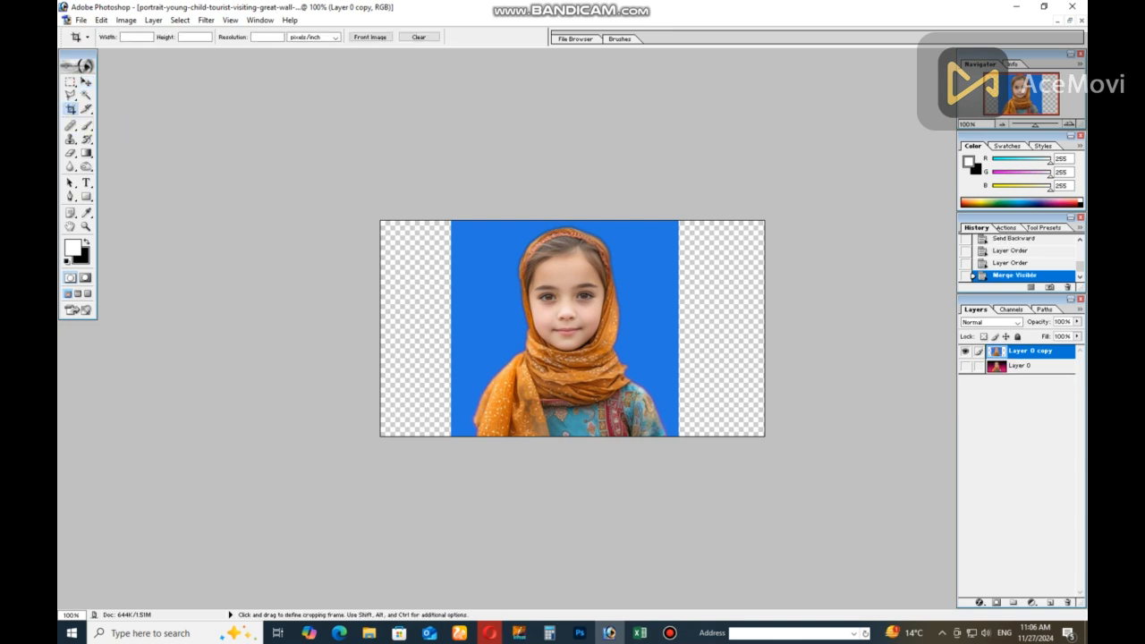
# Set the crop size to 2 in wide by 2.5 in high at a resolution of 400 pixels/inch
pyautogui.click(136, 36)
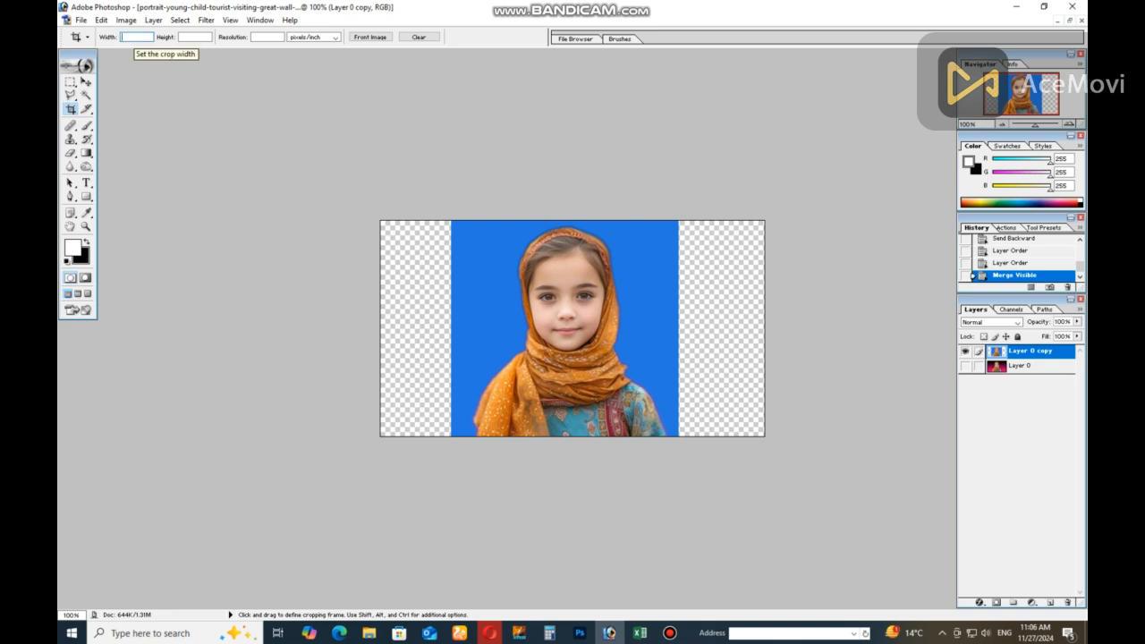
pyautogui.write('2')
pyautogui.press('Tab')
pyautogui.write('2.5')
pyautogui.press('Tab')
pyautogui.write('400')
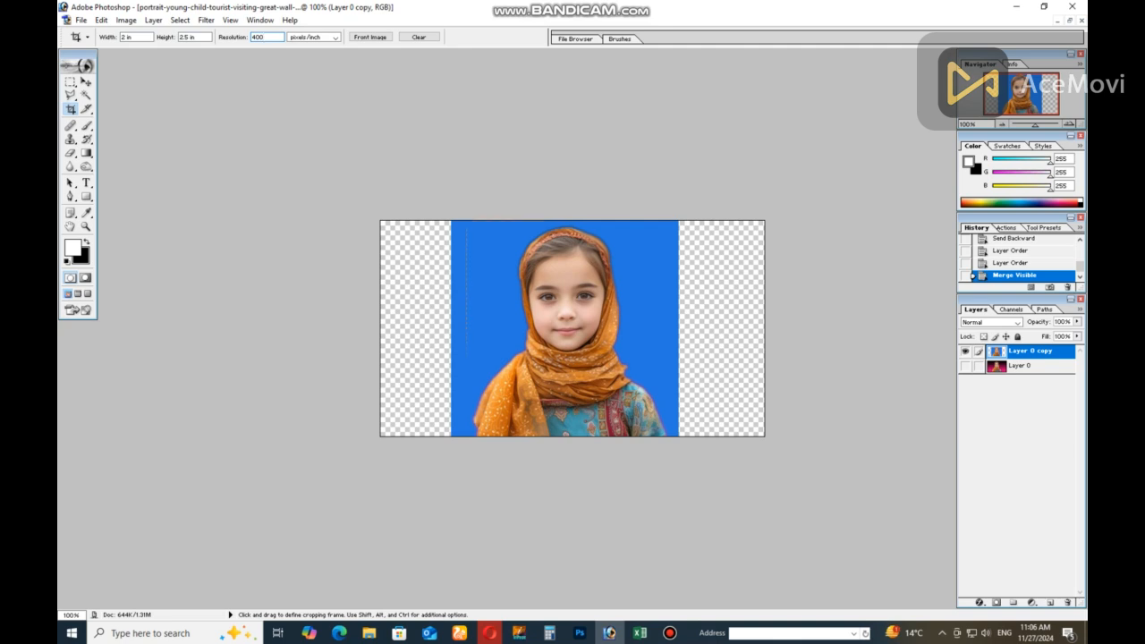
# Draw a crop frame over the full image height around the girl and shift it sideways to centre her
pyautogui.moveTo(466, 220); pyautogui.dragTo(637, 437)
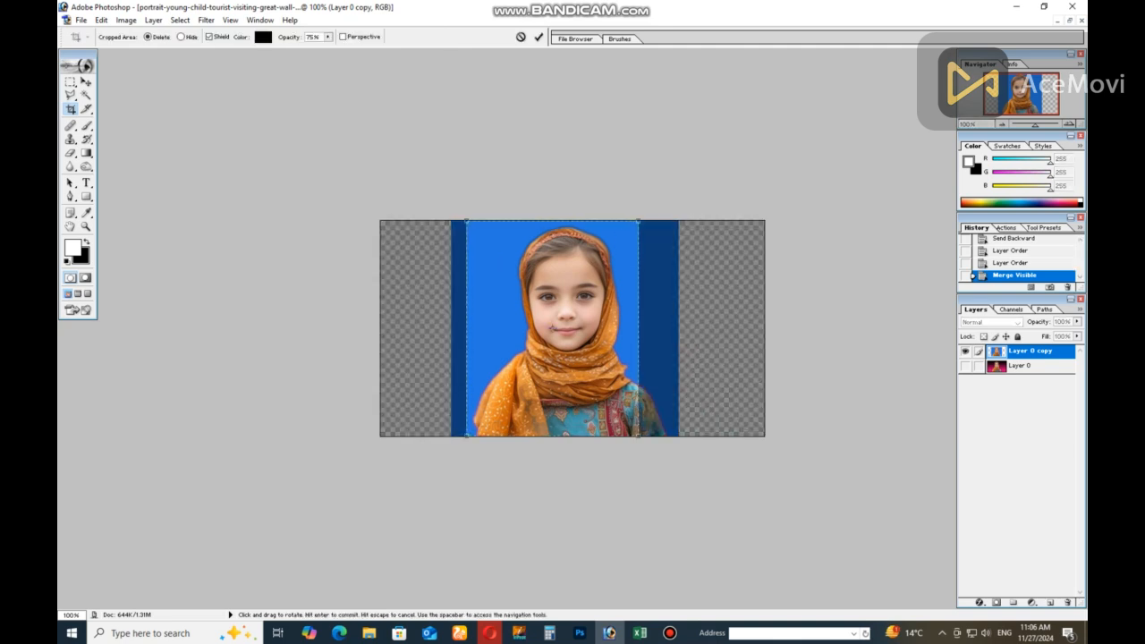
pyautogui.press('Right')
pyautogui.press('Right')
pyautogui.press('Right')
pyautogui.press('Right')
pyautogui.press('Right')
pyautogui.press('Right')
pyautogui.press('Right')
pyautogui.press('Right')
pyautogui.press('Right')
pyautogui.press('Right')
pyautogui.press('Right')
pyautogui.press('Right')
pyautogui.press('Right')
pyautogui.press('Right')
pyautogui.press('Right')
pyautogui.press('Right')
pyautogui.press('Right')
pyautogui.press('Right')
pyautogui.press('Right')
pyautogui.press('Right')
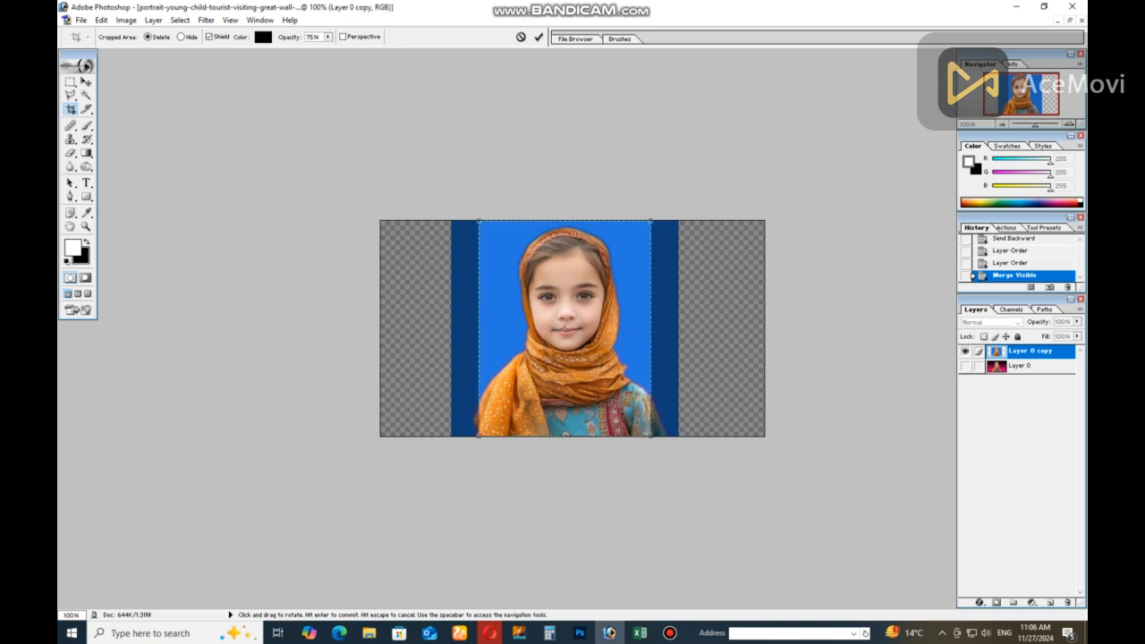
pyautogui.press('Right')
# Shrink the crop frame slightly, fine-tune its position around the girl and apply the crop
pyautogui.moveTo(653, 437); pyautogui.dragTo(648, 428)
pyautogui.press('Right')
pyautogui.press('Right')
pyautogui.press('Right')
pyautogui.press('Down')
pyautogui.press('Down')
pyautogui.press('Down')
pyautogui.press('Left')
pyautogui.press('Left')
pyautogui.press('Right')
pyautogui.press('Left')
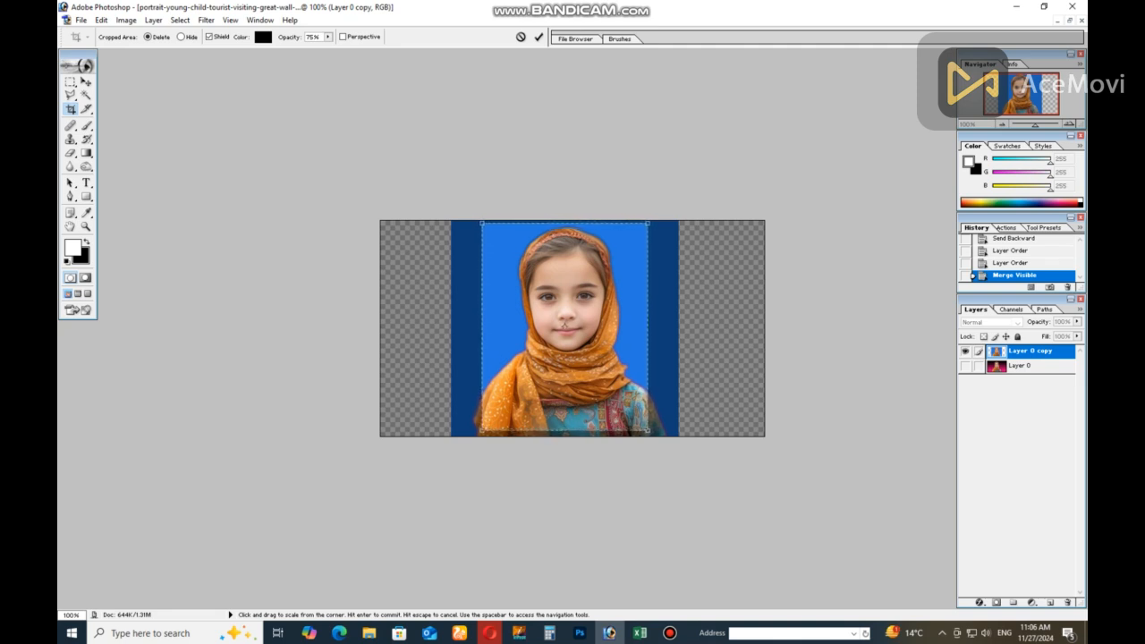
pyautogui.press('Return')
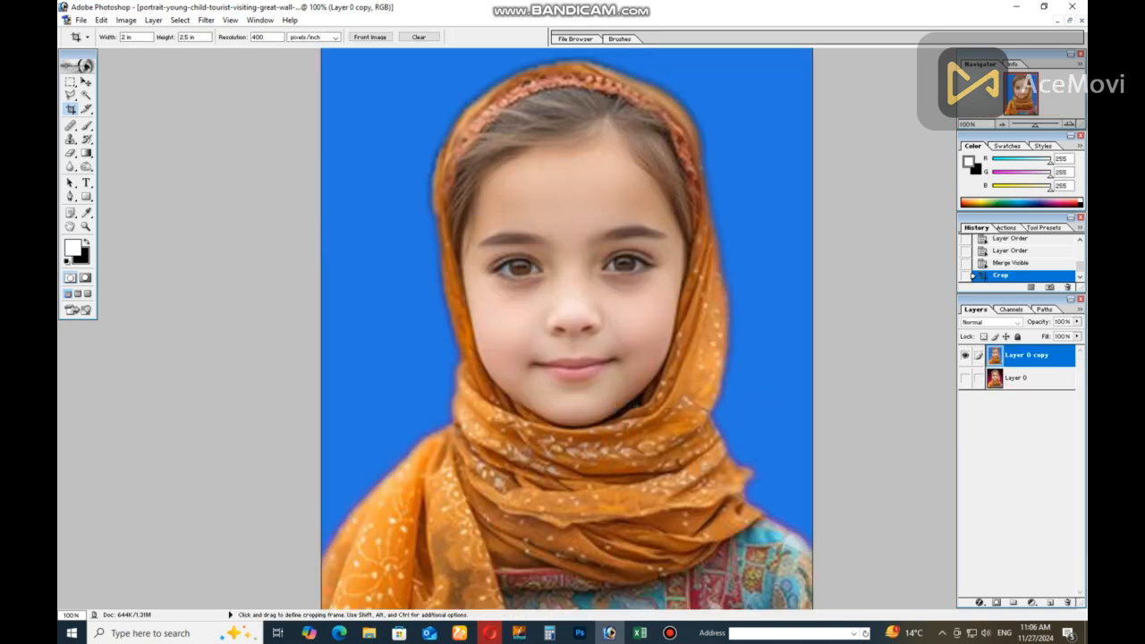
# Apply Auto Contrast to the cropped photo and compare it with the version before the correction
pyautogui.scroll(-5, 572, 328)
pyautogui.scroll(5, 572, 328)
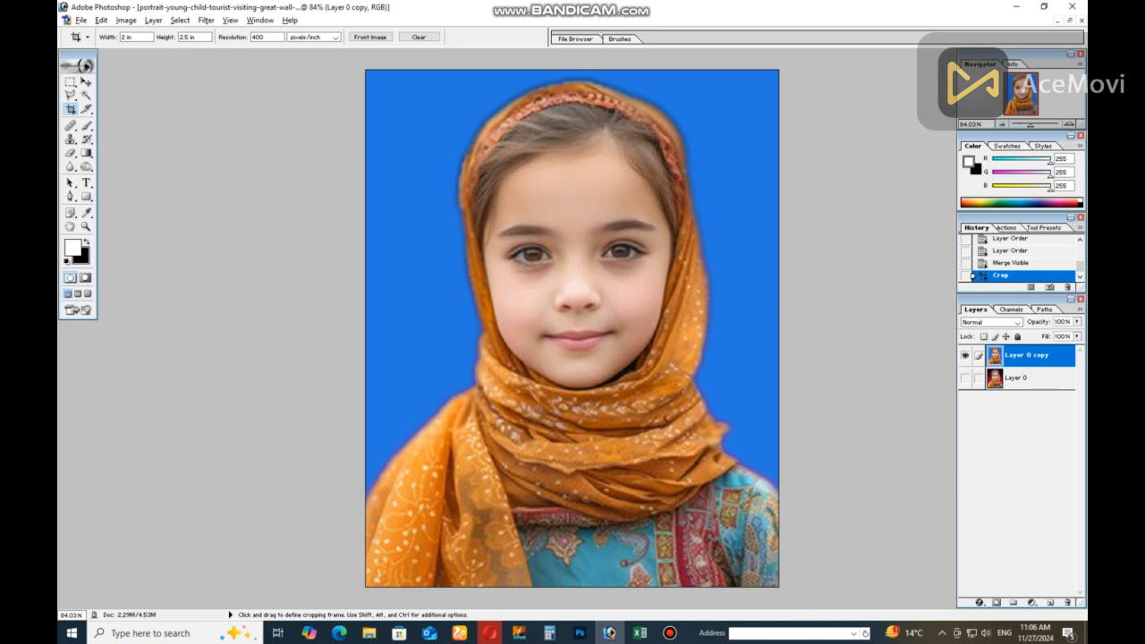
pyautogui.hotkey('ctrl', 'alt', 'shift', 's')
pyautogui.hotkey('ctrl', 'alt', 'shift', 'l')
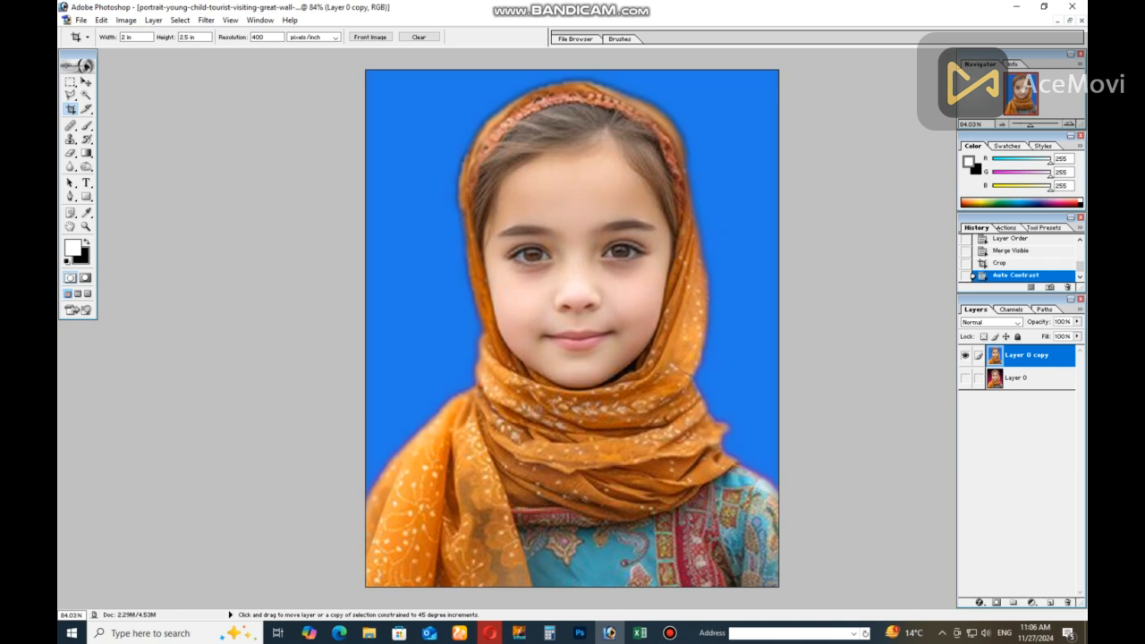
pyautogui.hotkey('ctrl', 'z')
pyautogui.hotkey('ctrl', 'z')
pyautogui.hotkey('ctrl', 'z')
pyautogui.hotkey('ctrl', 'z')
# Fine-tune the photo's midtones with a slight Color Balance adjustment, keeping Preserve Luminosity on
pyautogui.hotkey('ctrl', 'b')
pyautogui.write('-6')
pyautogui.press('Up')
pyautogui.press('Up')
pyautogui.press('Up')
pyautogui.press('Up')
pyautogui.press('Up')
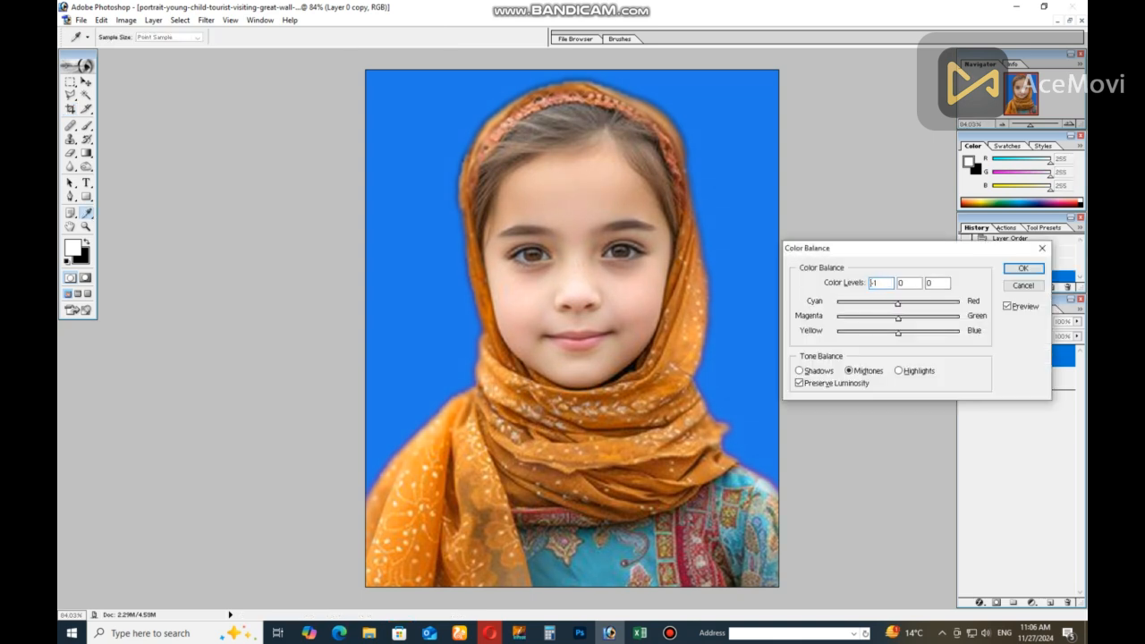
pyautogui.moveTo(898, 319)
pyautogui.mouseDown()
pyautogui.moveTo(907, 334)
pyautogui.moveTo(890, 334)
pyautogui.mouseUp()
pyautogui.press('Return')
# Select the whole canvas of the corrected passport photo and copy it
pyautogui.scroll(-7, 572, 329)
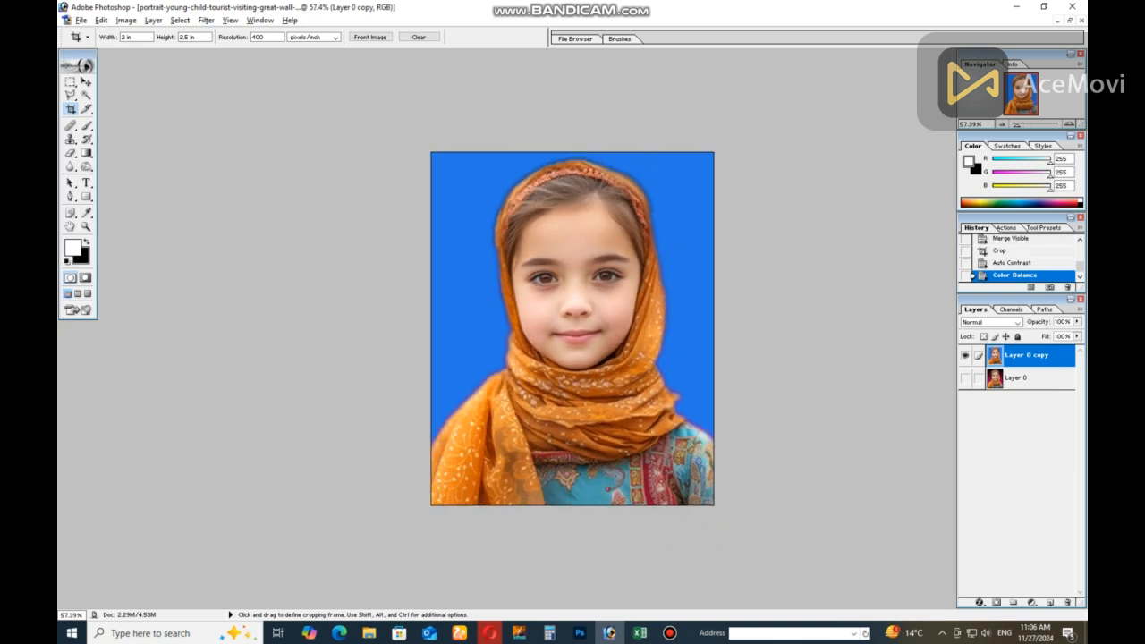
pyautogui.scroll(7, 572, 328)
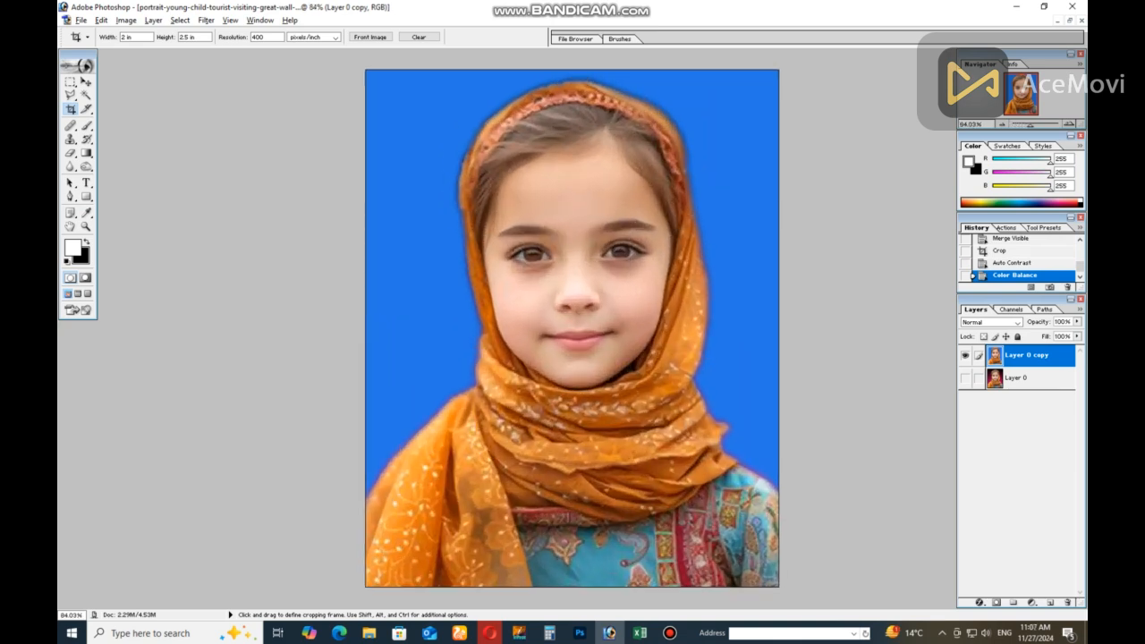
pyautogui.scroll(-12, 572, 328)
pyautogui.scroll(7, 573, 329)
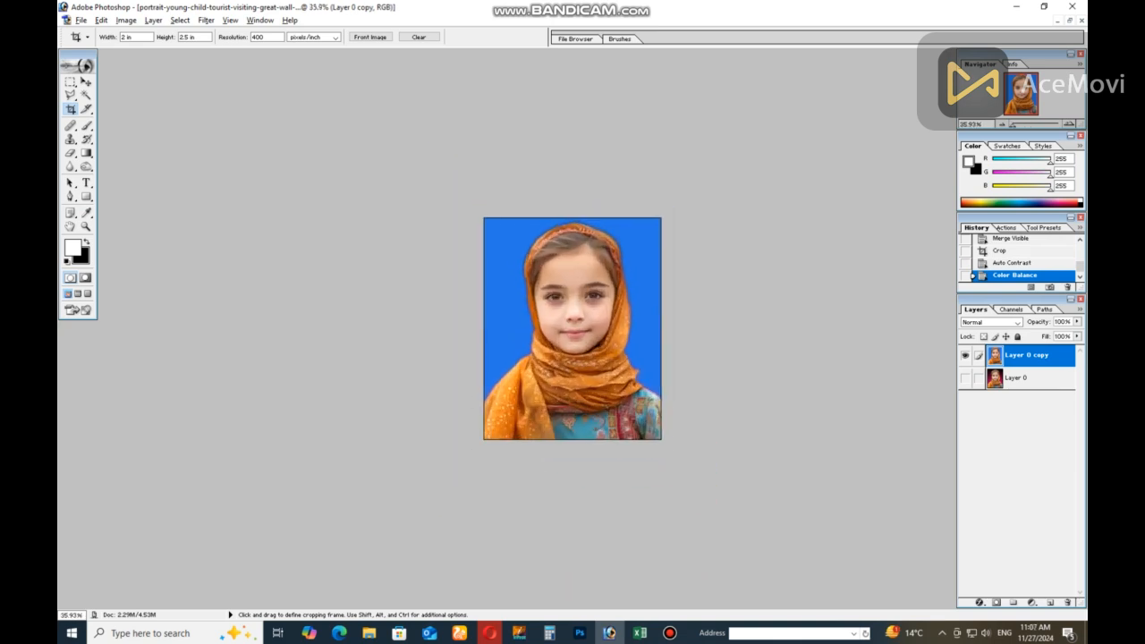
pyautogui.scroll(2, 573, 328)
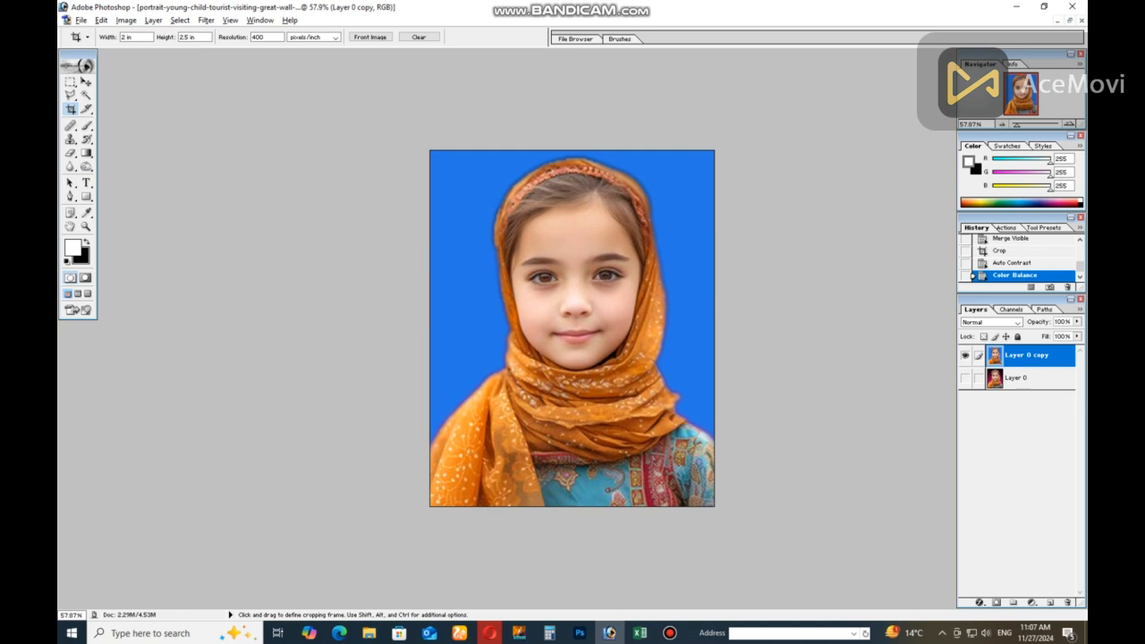
pyautogui.press('ctrl')
pyautogui.hotkey('ctrl', 'a')
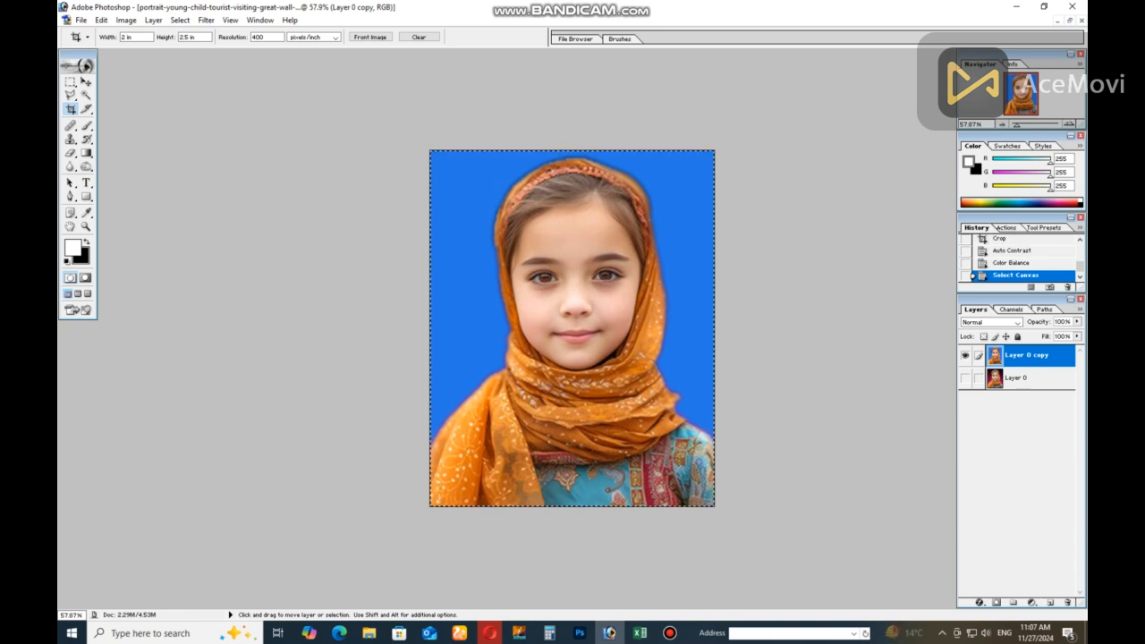
# Create a new white RGB document with the A4 preset at 400 pixels/inch
pyautogui.hotkey('ctrl', 'n')
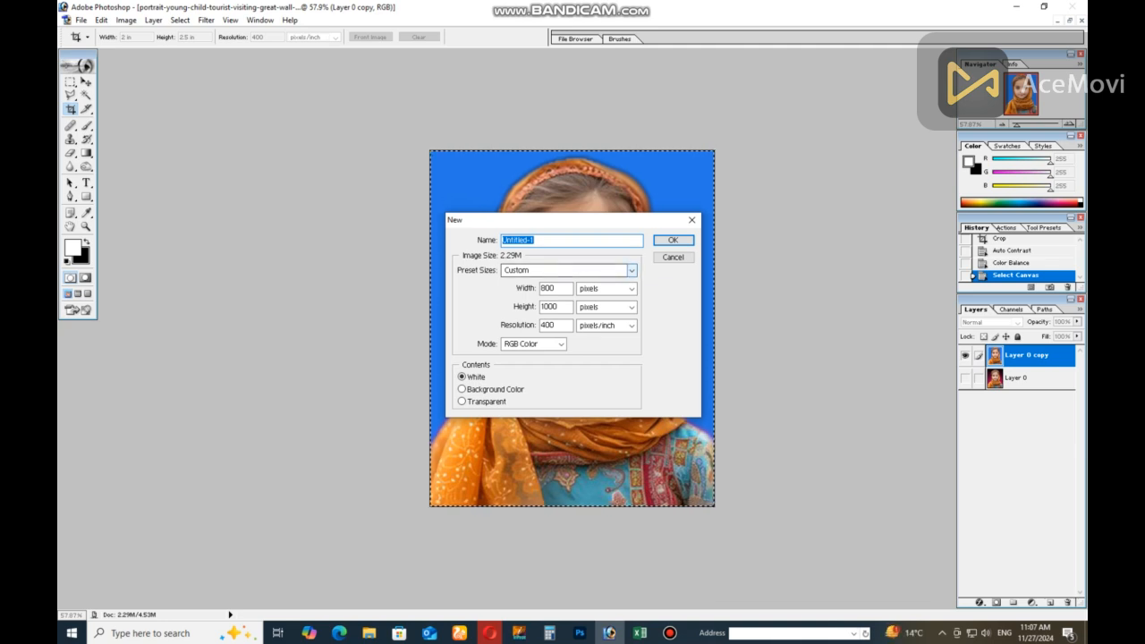
pyautogui.click(632, 270)
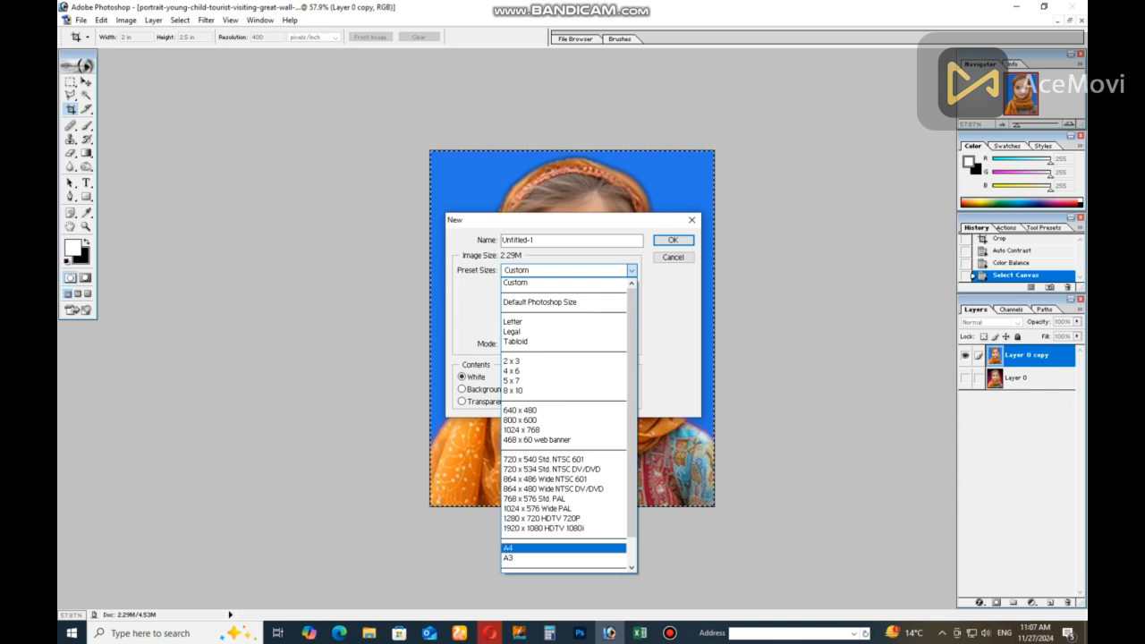
pyautogui.click(537, 548)
pyautogui.doubleClick(548, 326)
pyautogui.write('400')
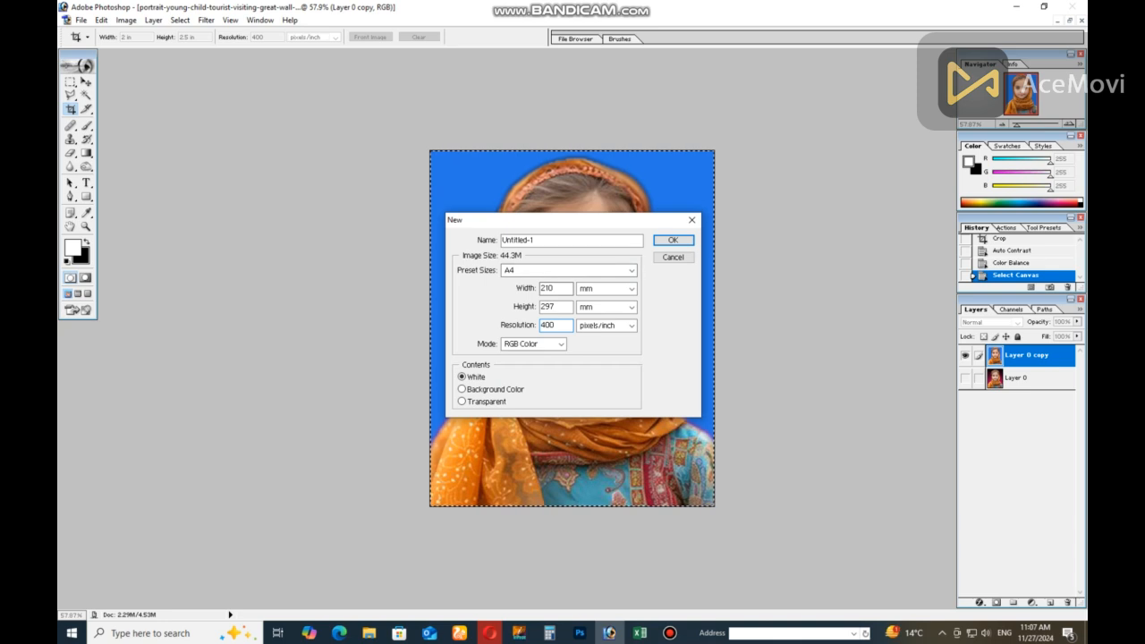
pyautogui.press('Return')
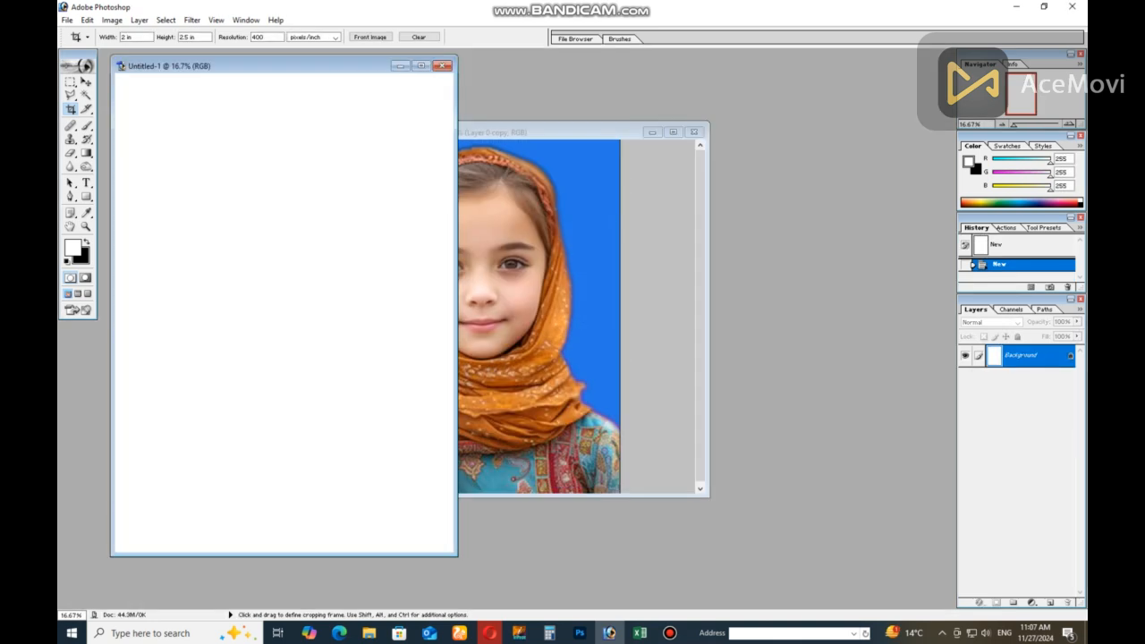
# Paste the photo into the A4 document, maximize its window and move the photo to the page's top-left corner
pyautogui.hotkey('ctrl', 'v')
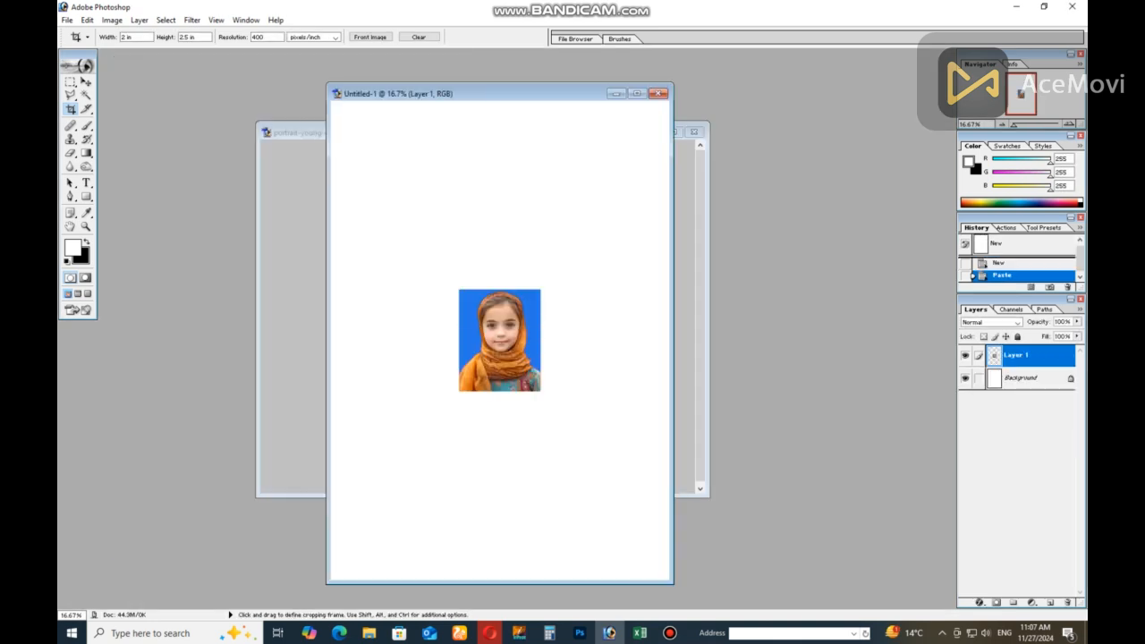
pyautogui.click(637, 93)
pyautogui.press('v')
pyautogui.moveTo(572, 328); pyautogui.dragTo(452, 148)
# Rotate the pasted photo 90° counter-clockwise and scale it down in the page's top-left corner
pyautogui.hotkey('ctrl', 't')
pyautogui.rightClick(472, 154)
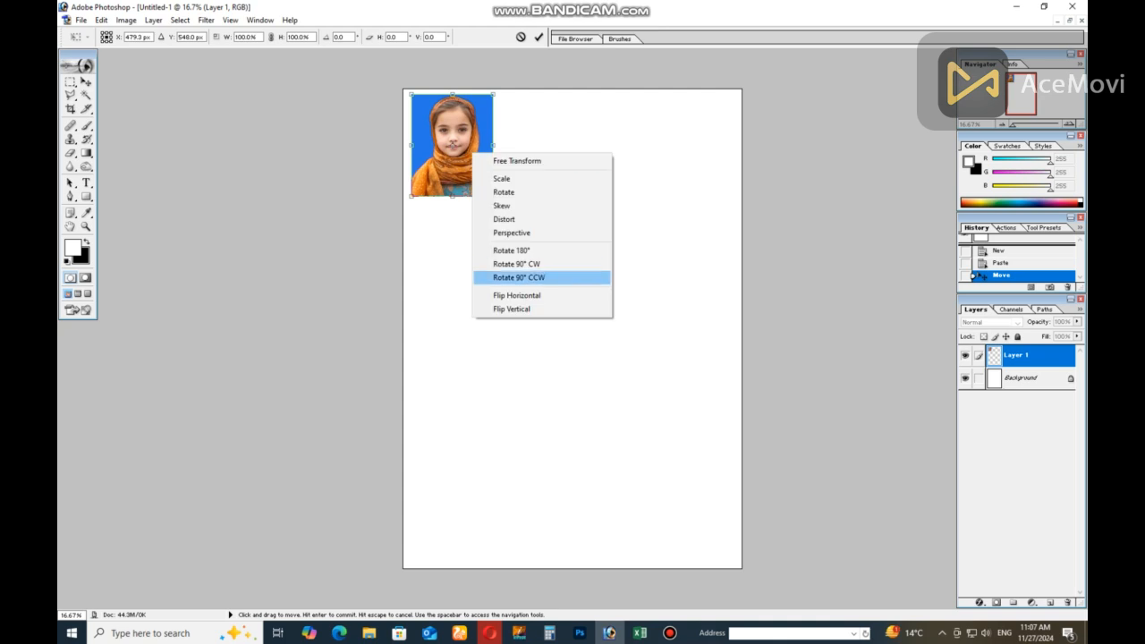
pyautogui.click(519, 278)
pyautogui.moveTo(454, 136); pyautogui.dragTo(461, 134)
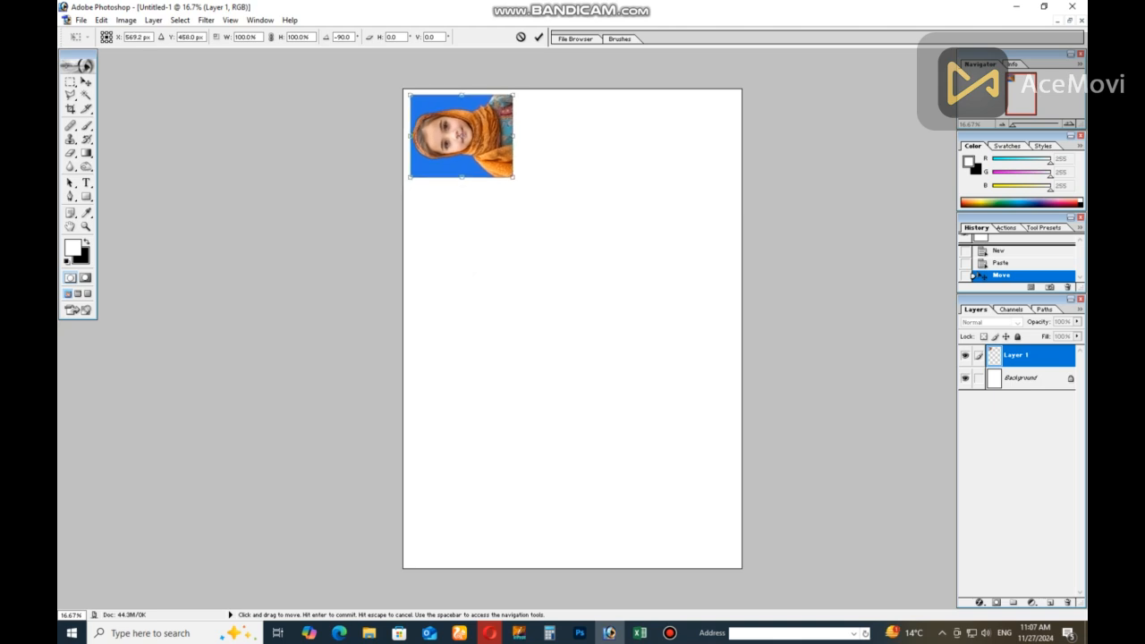
pyautogui.moveTo(512, 176); pyautogui.dragTo(517, 121)
pyautogui.press('Return')
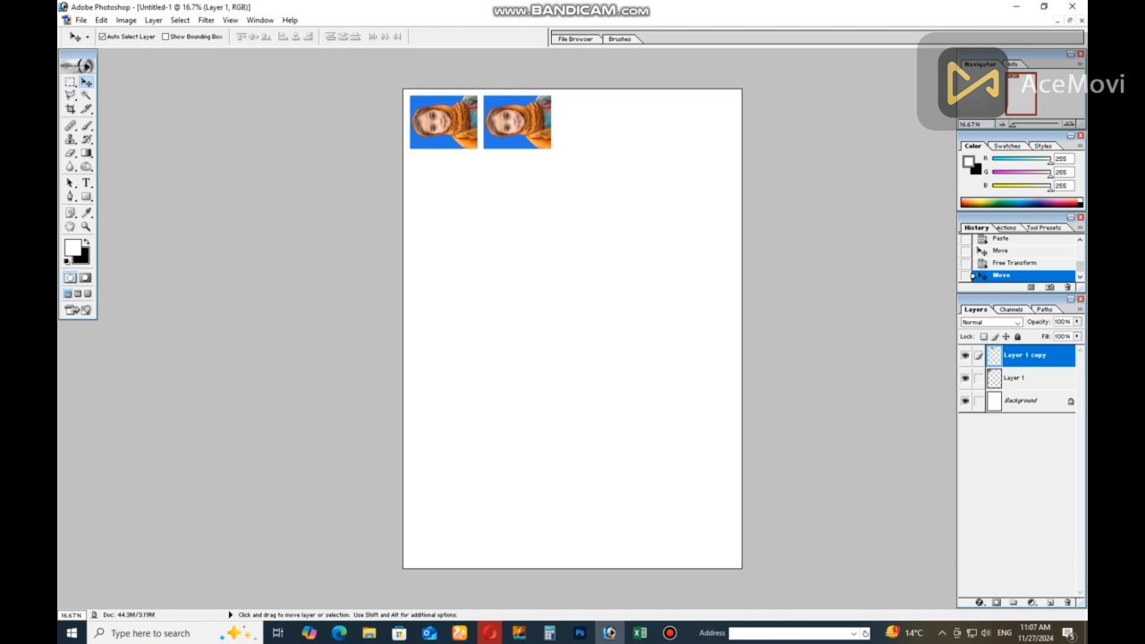
# Duplicate the photos into an evenly spaced row of four across the page and merge them into one layer
pyautogui.hotkey('ctrl', 'e')
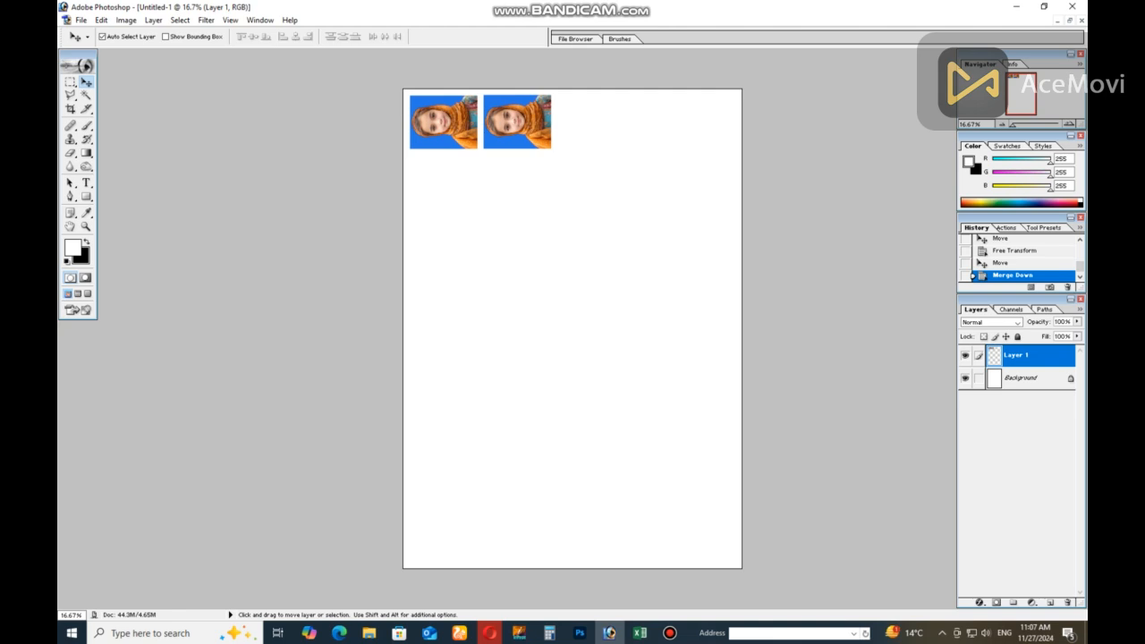
pyautogui.moveTo(517, 123); pyautogui.dragTo(665, 123)
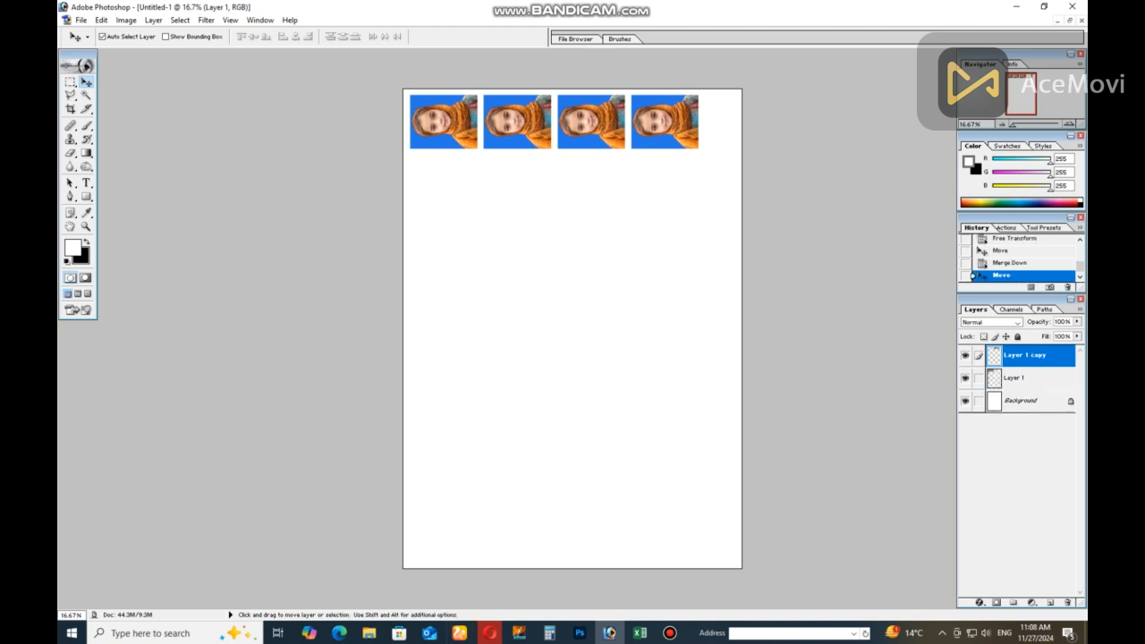
pyautogui.hotkey('ctrl', 'e')
pyautogui.click(965, 356)
pyautogui.click(965, 356)
pyautogui.click(966, 356)
pyautogui.click(965, 356)
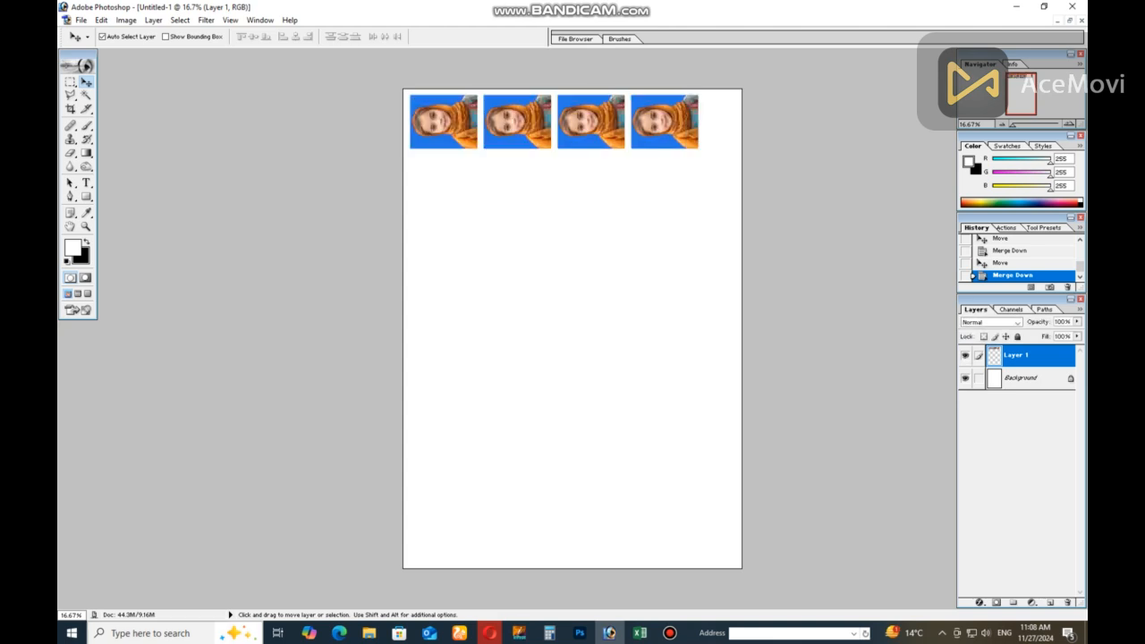
# Duplicate the row of four photos directly below it and merge both rows into one layer
pyautogui.press('alt')
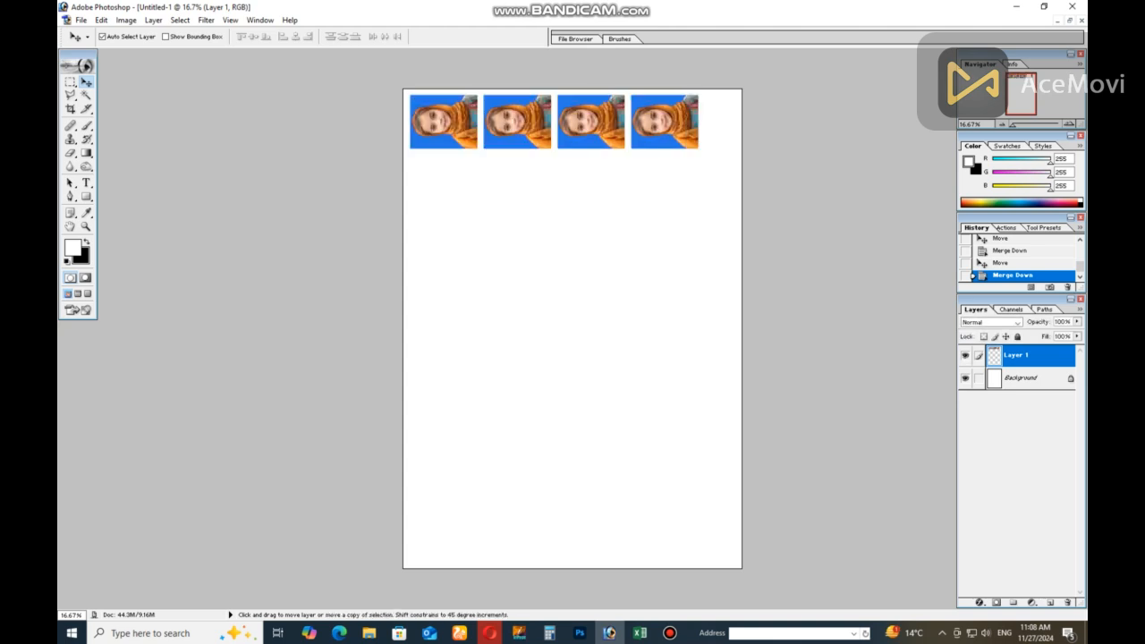
pyautogui.moveTo(555, 120); pyautogui.dragTo(554, 237)
pyautogui.hotkey('ctrl', 'z')
pyautogui.hotkey('ctrl', 'e')
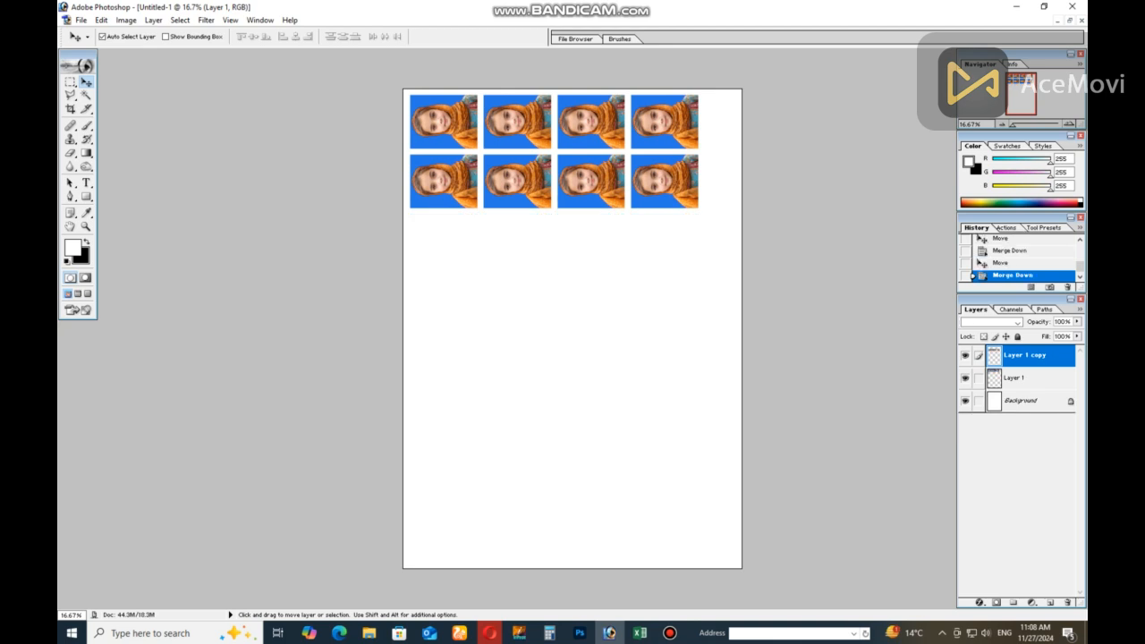
# Duplicate the two-row block three times down the page to make eight rows, and nudge the lowest block up
pyautogui.moveTo(582, 179); pyautogui.dragTo(582, 539)
pyautogui.press('Up')
pyautogui.press('Up')
pyautogui.press('Up')
pyautogui.press('Up')
pyautogui.press('Up')
pyautogui.press('Up')
pyautogui.press('Up')
pyautogui.press('Up')
pyautogui.press('Up')
pyautogui.press('Up')
pyautogui.press('Up')
pyautogui.press('Up')
pyautogui.press('Up')
pyautogui.press('Up')
pyautogui.press('Up')
pyautogui.press('Up')
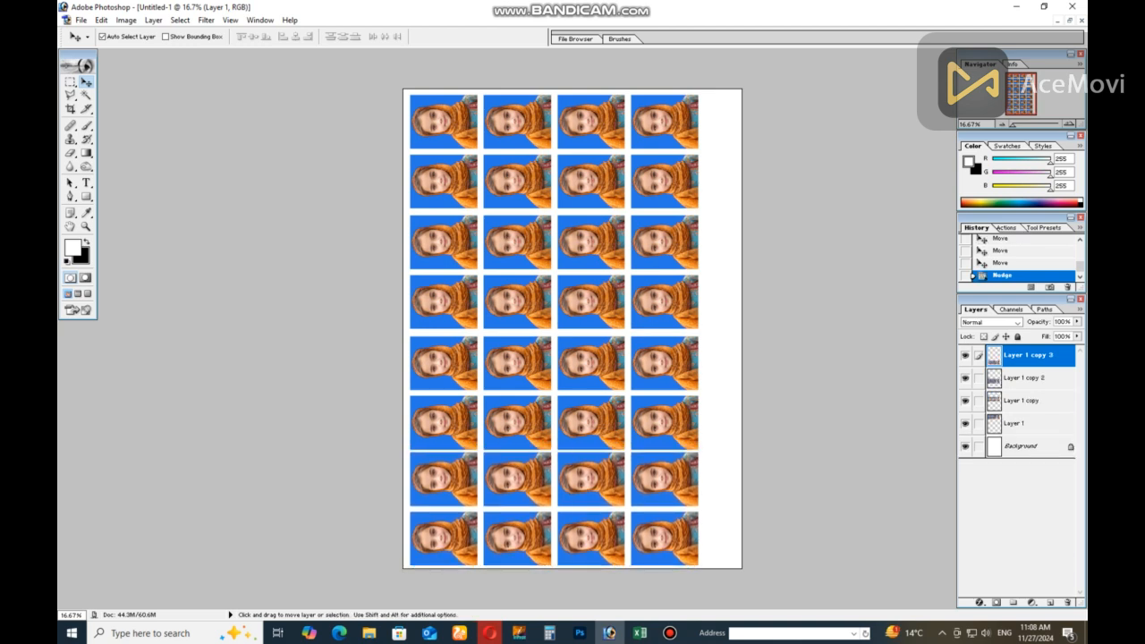
pyautogui.press('Up')
pyautogui.press('Up')
pyautogui.press('Up')
pyautogui.press('Up')
pyautogui.press('Up')
pyautogui.press('Up')
pyautogui.press('Up')
pyautogui.press('Up')
pyautogui.press('Up')
pyautogui.press('Up')
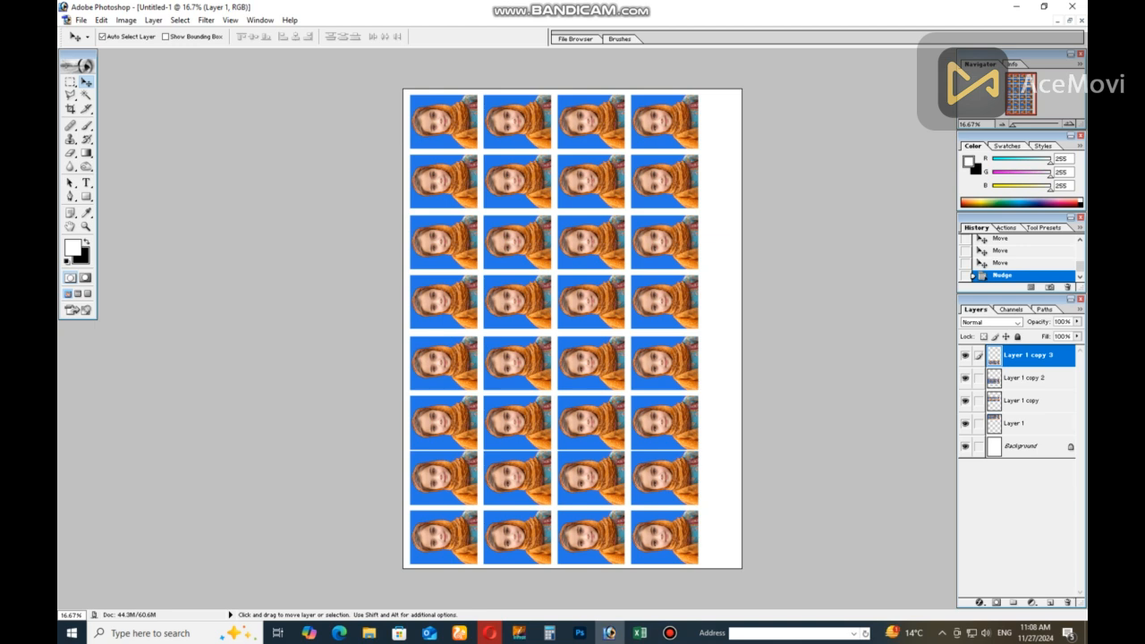
# Nudge the Layer 1 copy 2 block upward to even out the gaps between the lower rows
pyautogui.click(1024, 377)
pyautogui.press('Up')
pyautogui.press('Up')
pyautogui.press('Up')
pyautogui.press('Up')
pyautogui.press('Up')
pyautogui.press('Up')
pyautogui.press('Up')
pyautogui.press('Up')
pyautogui.press('Up')
pyautogui.press('Up')
pyautogui.press('Up')
pyautogui.press('Up')
pyautogui.press('Up')
pyautogui.press('Up')
pyautogui.press('Up')
pyautogui.press('Up')
pyautogui.press('Up')
pyautogui.press('Up')
pyautogui.press('Up')
pyautogui.press('Up')
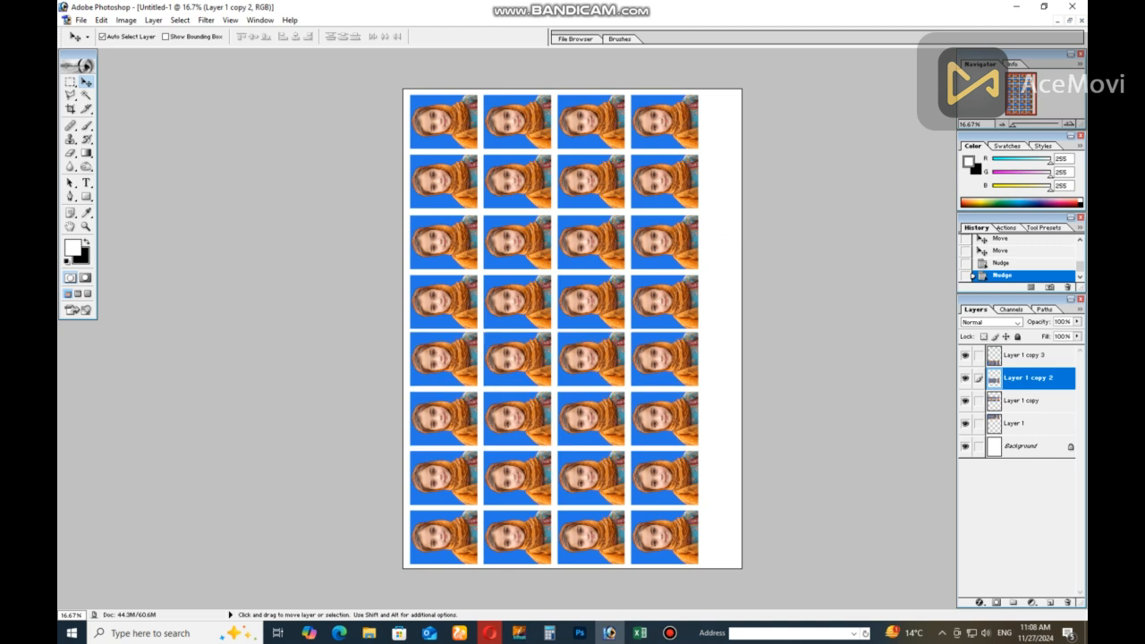
# Nudge the Layer 1 copy block upward to match the spacing of the neighbouring rows
pyautogui.click(1025, 400)
pyautogui.press('Up')
pyautogui.press('Up')
pyautogui.press('Up')
pyautogui.press('Up')
pyautogui.press('Up')
pyautogui.press('Up')
pyautogui.press('Up')
pyautogui.press('Up')
# Nudge the top two rows on Layer 1 slightly upward to equalize the row spacing
pyautogui.press('Up')
pyautogui.press('Up')
pyautogui.press('Up')
pyautogui.press('Up')
pyautogui.click(1025, 423)
pyautogui.press('Up')
pyautogui.press('Up')
pyautogui.press('Up')
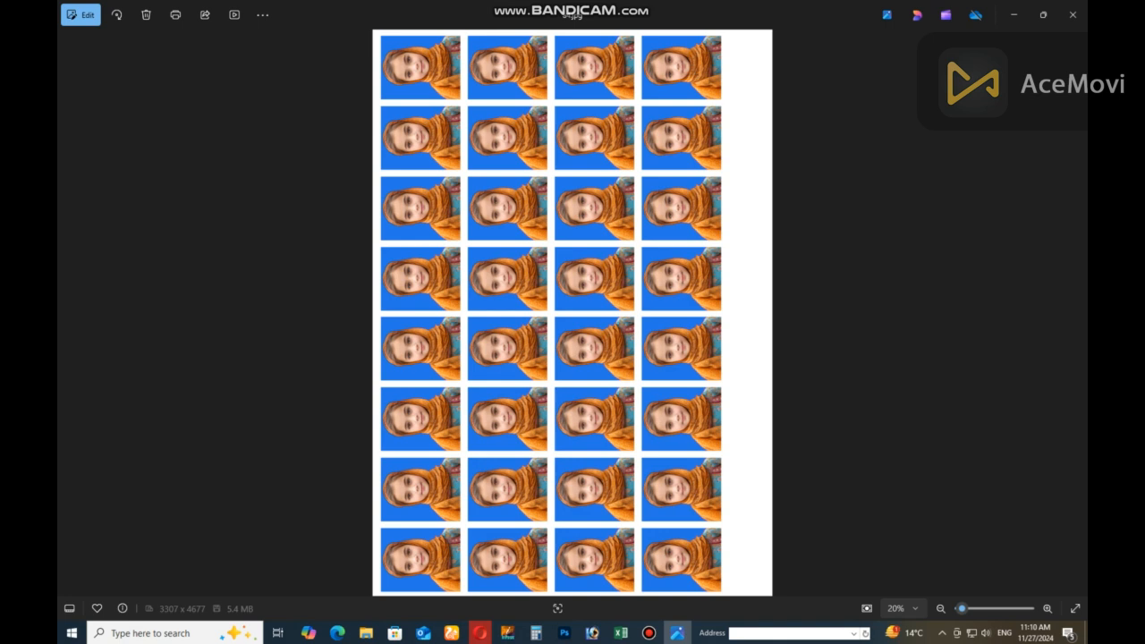
# Switch from the image viewer back to the photo sheet in Adobe Photoshop and activate the Zoom tool
pyautogui.click(592, 634)
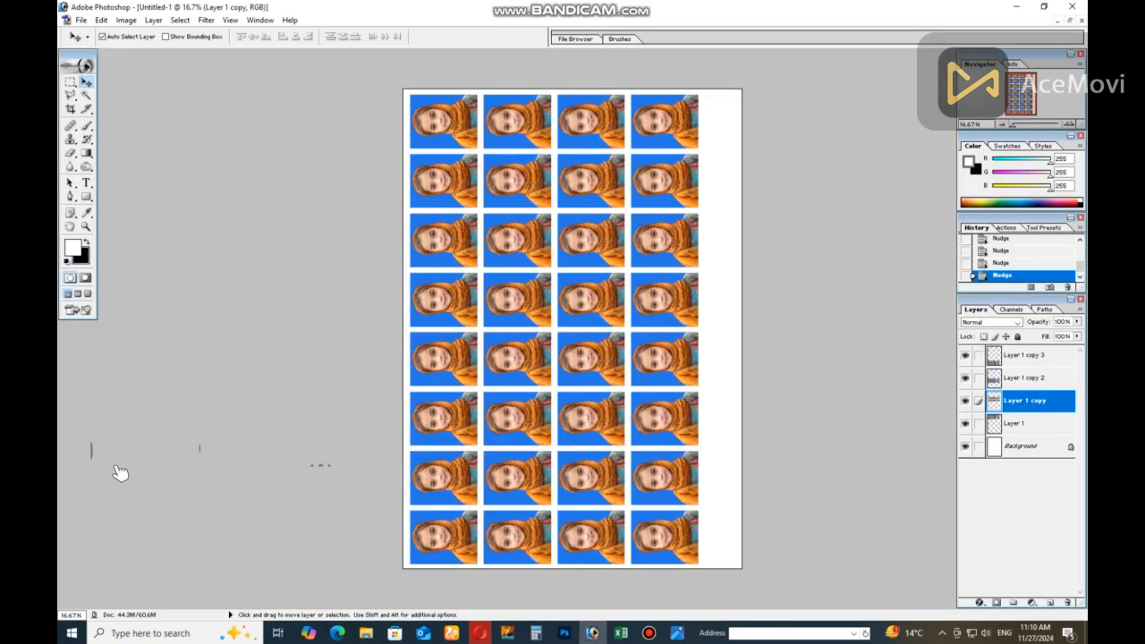
pyautogui.press('z')
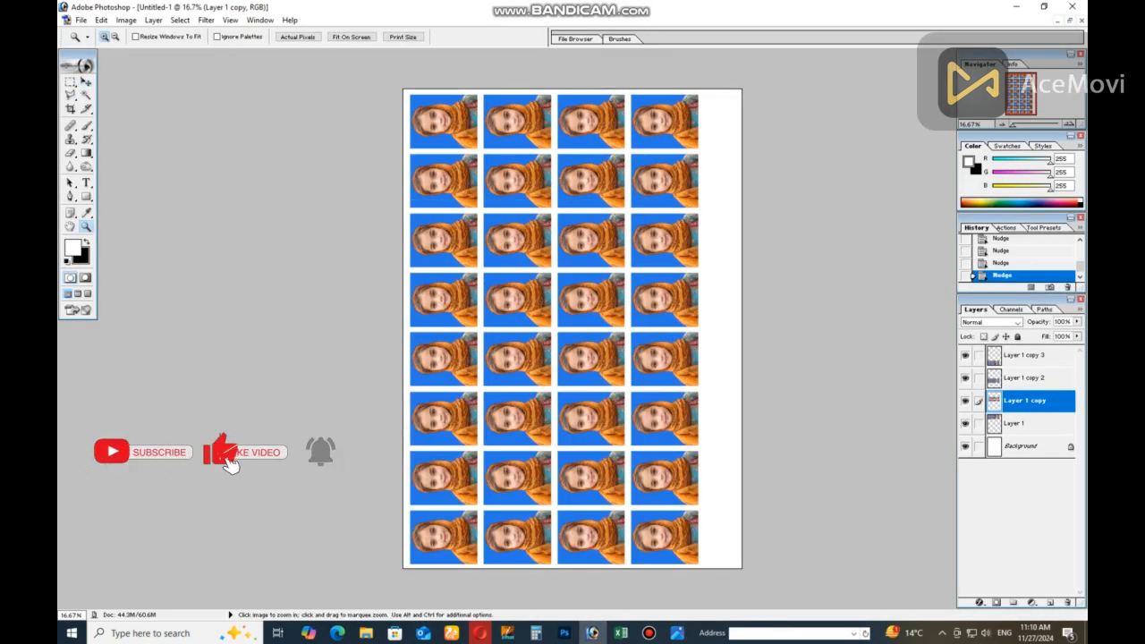